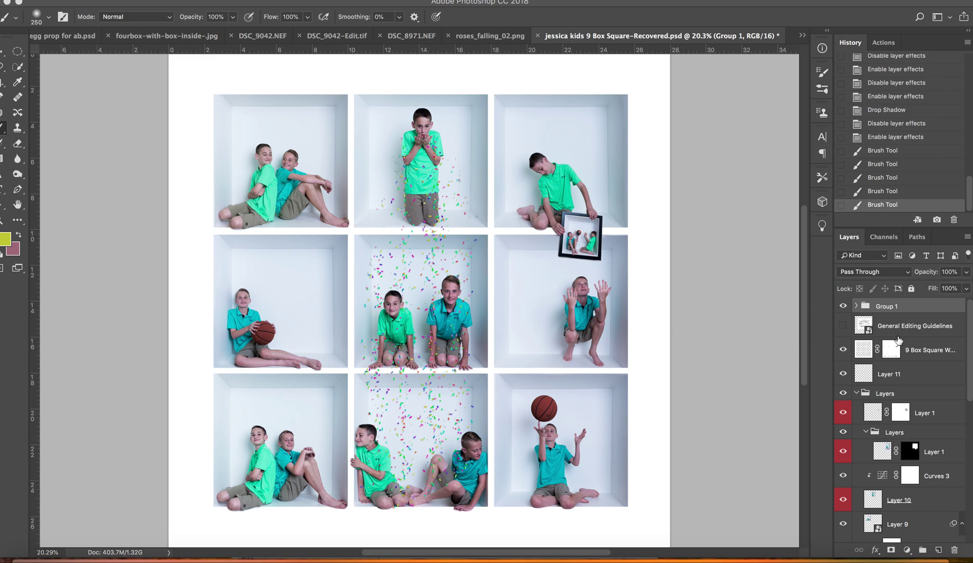
# Step: Hide Group 1 so the confetti no longer covers the middle-column photos
pyautogui.click(843, 308)
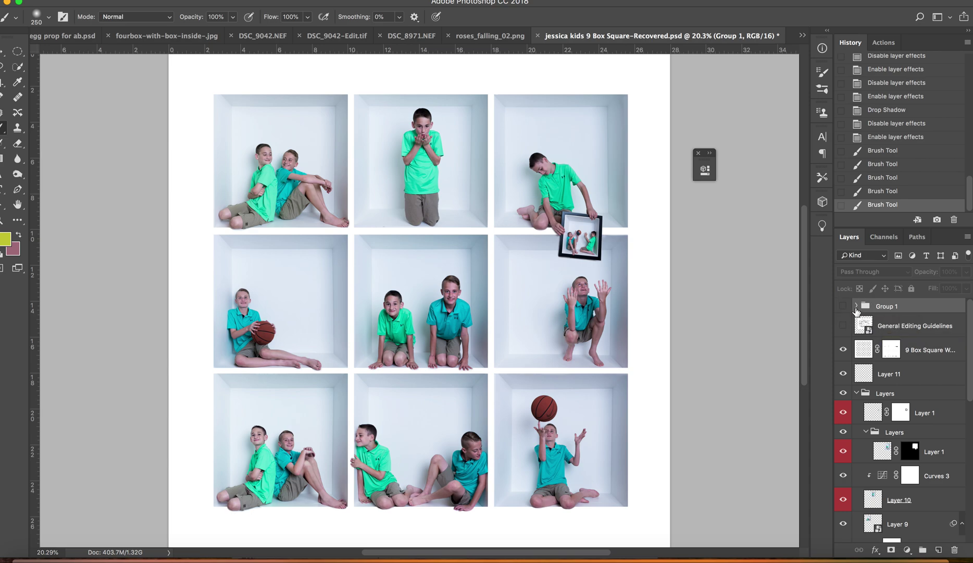
# Step: Rename Group 1 to 'Confetti' and leave the group hidden
pyautogui.click(856, 306)
pyautogui.click(843, 307)
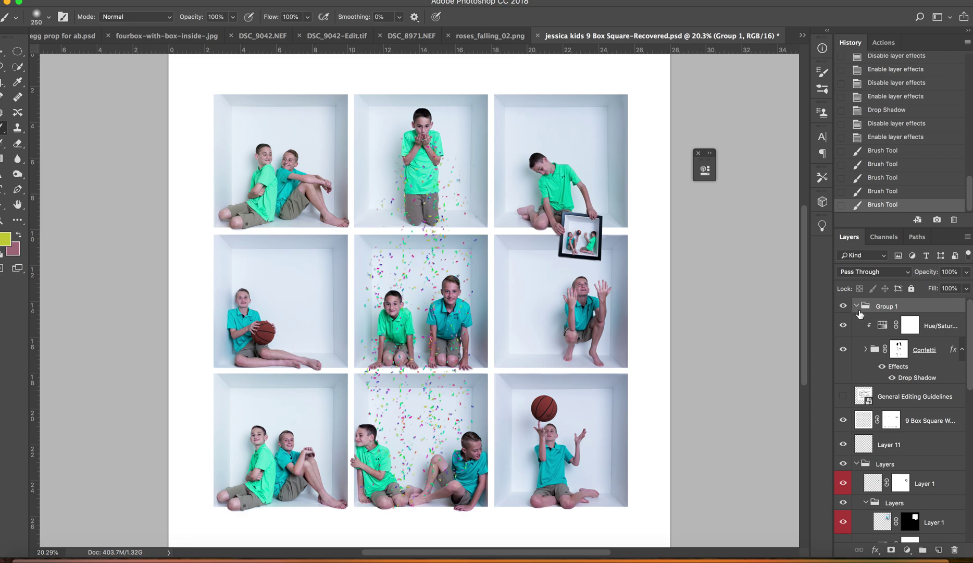
pyautogui.click(856, 306)
pyautogui.doubleClick(887, 307)
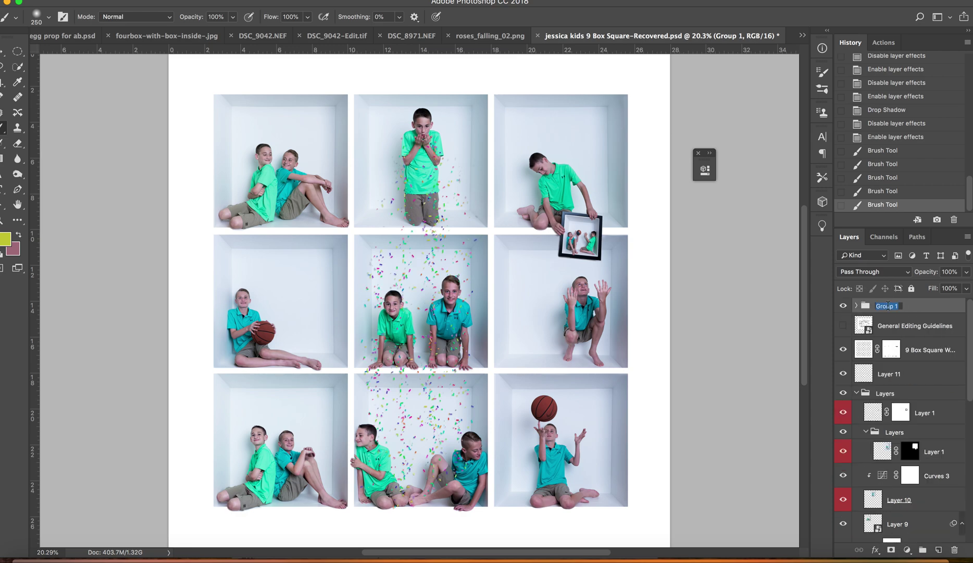
pyautogui.write('Confetti')
pyautogui.press('Return')
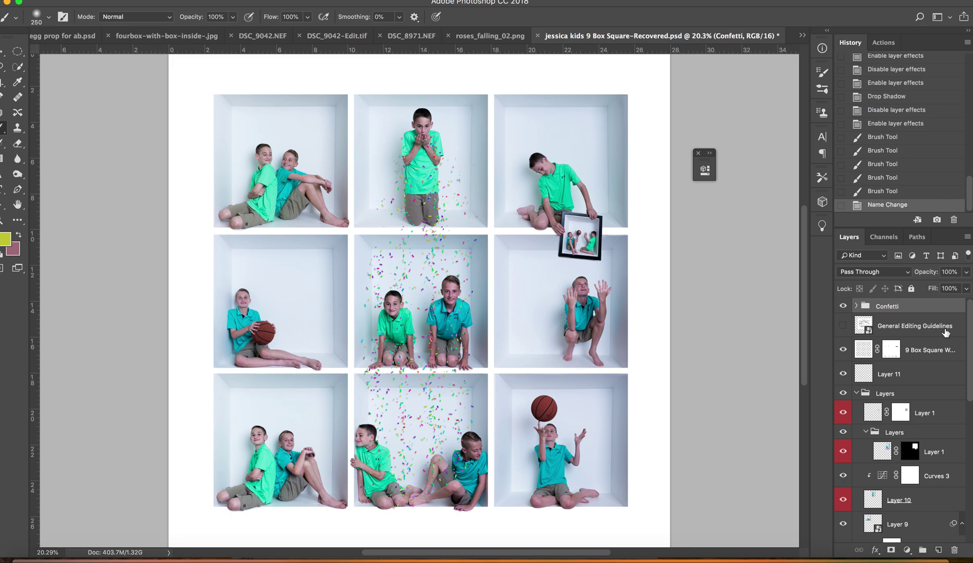
pyautogui.click(844, 306)
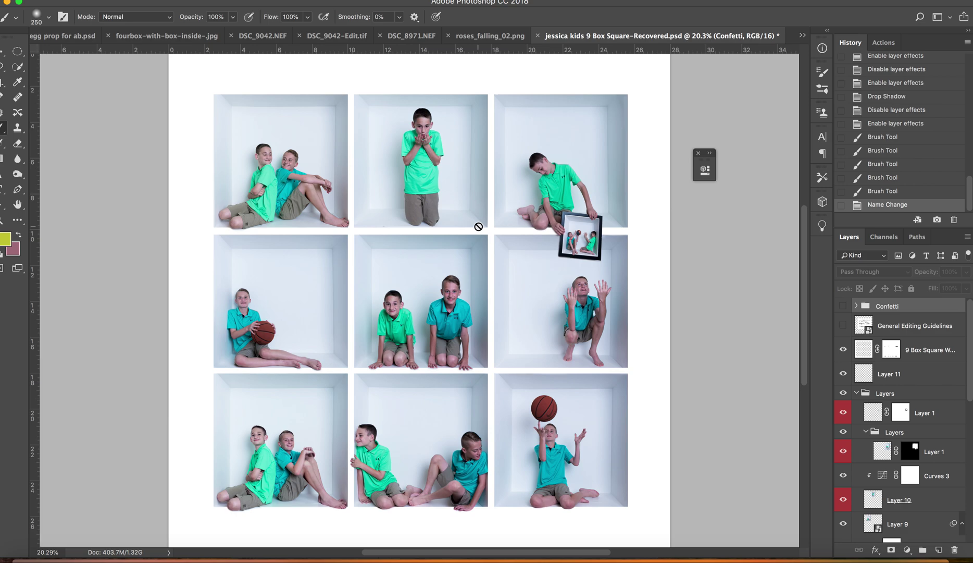
pyautogui.click(96, 0)
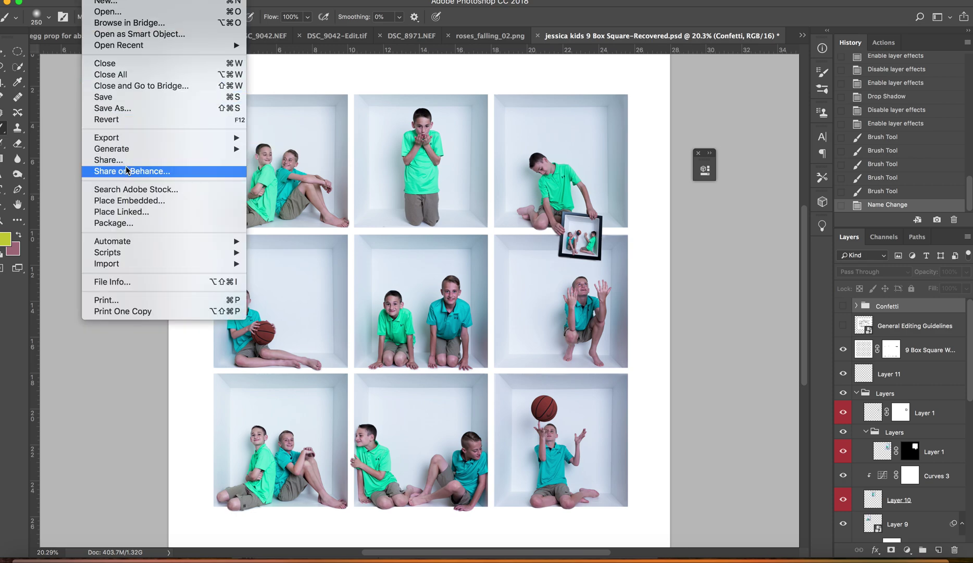
# Step: Place the confetti PNG, found by searching 'confet', as an embedded layer over the centre photo
pyautogui.click(133, 201)
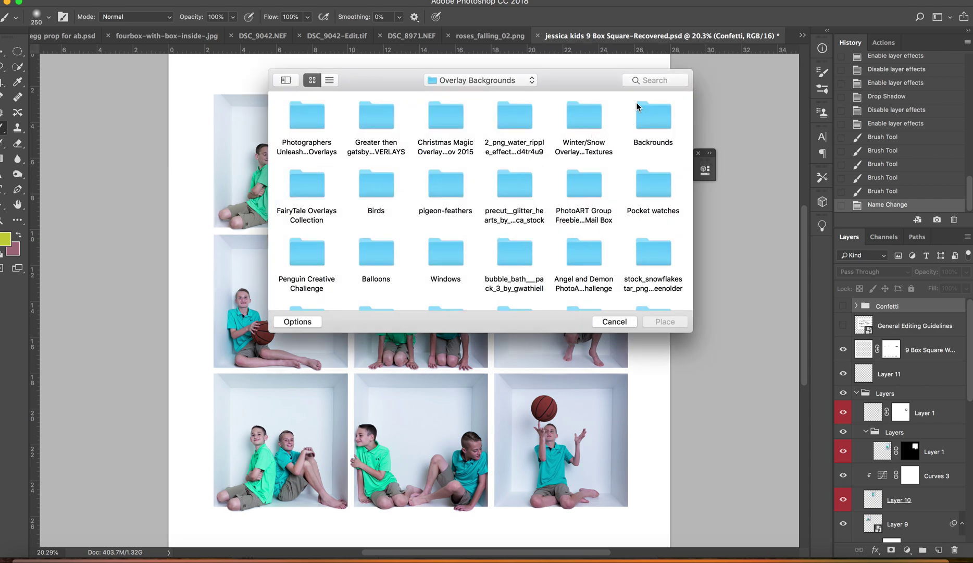
pyautogui.click(646, 83)
pyautogui.write('con')
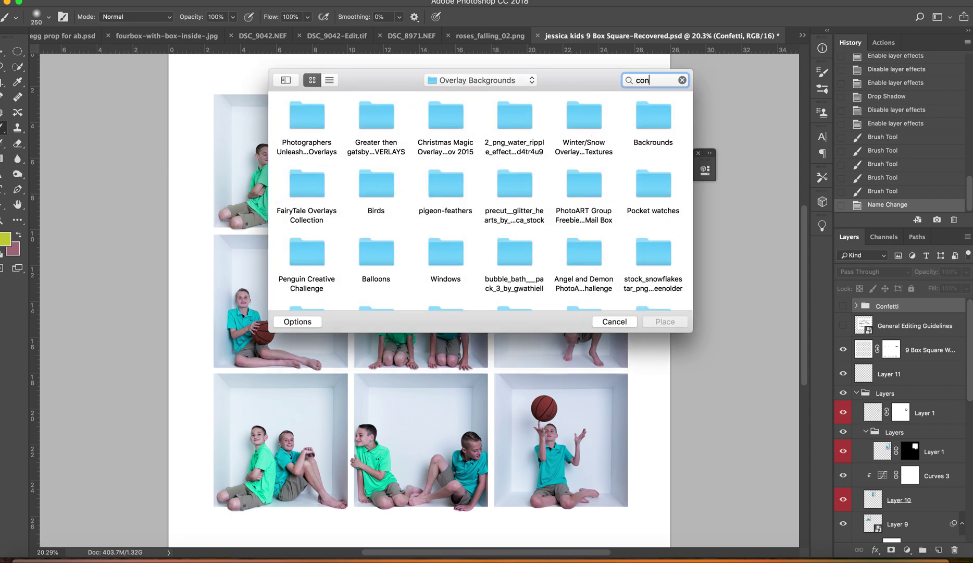
pyautogui.write('fetti')
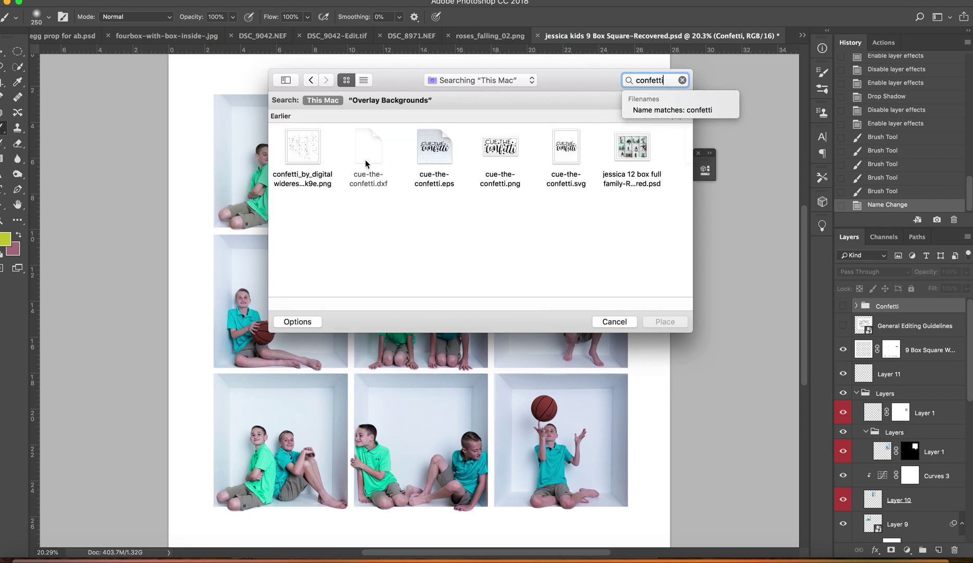
pyautogui.click(310, 154)
pyautogui.click(650, 330)
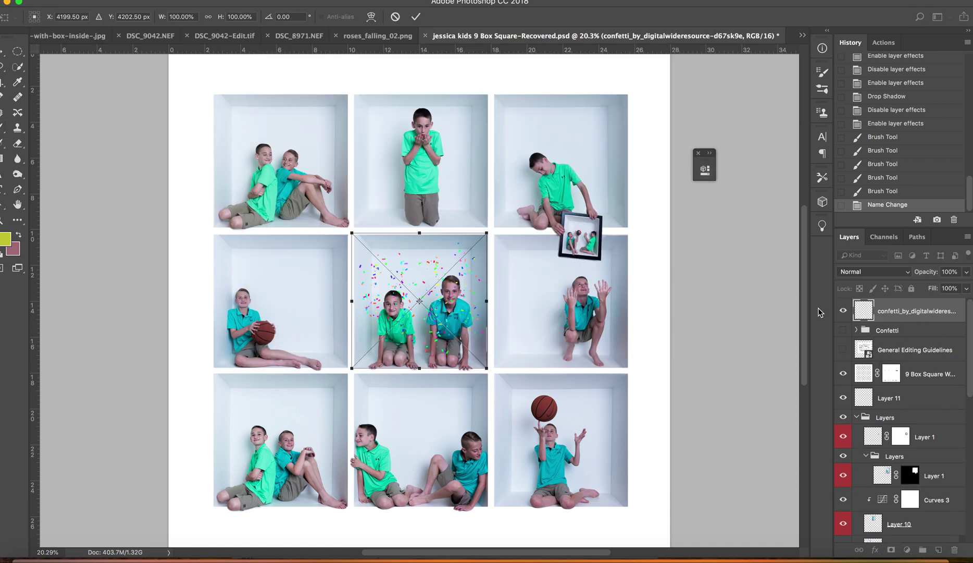
pyautogui.press('Return')
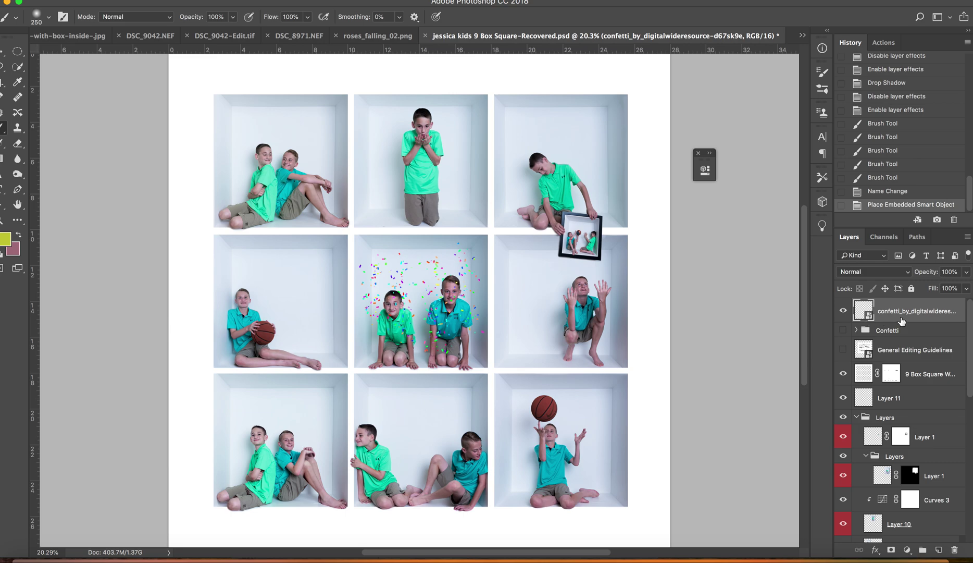
# Step: Duplicate the confetti layer three times
pyautogui.moveTo(902, 320); pyautogui.dragTo(938, 549)
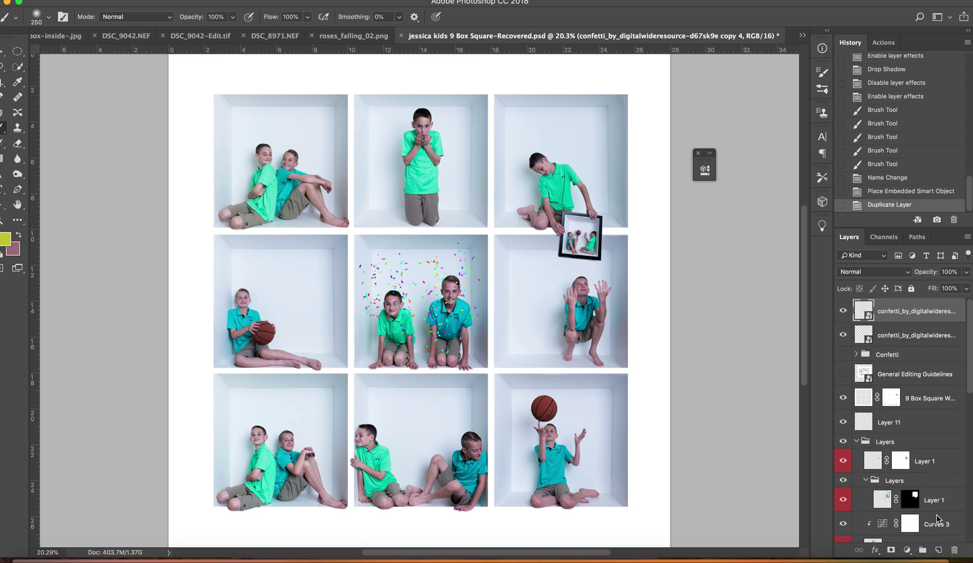
pyautogui.moveTo(933, 317); pyautogui.dragTo(942, 550)
pyautogui.moveTo(938, 360); pyautogui.dragTo(941, 552)
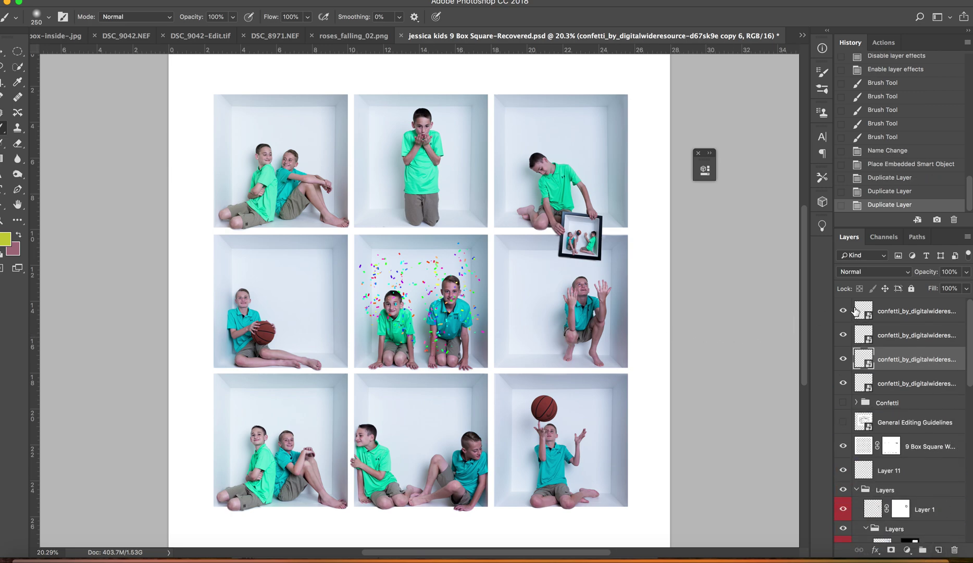
# Step: Move the top confetti copy into the top-centre cell and the second into the bottom-middle cell
pyautogui.click(891, 314)
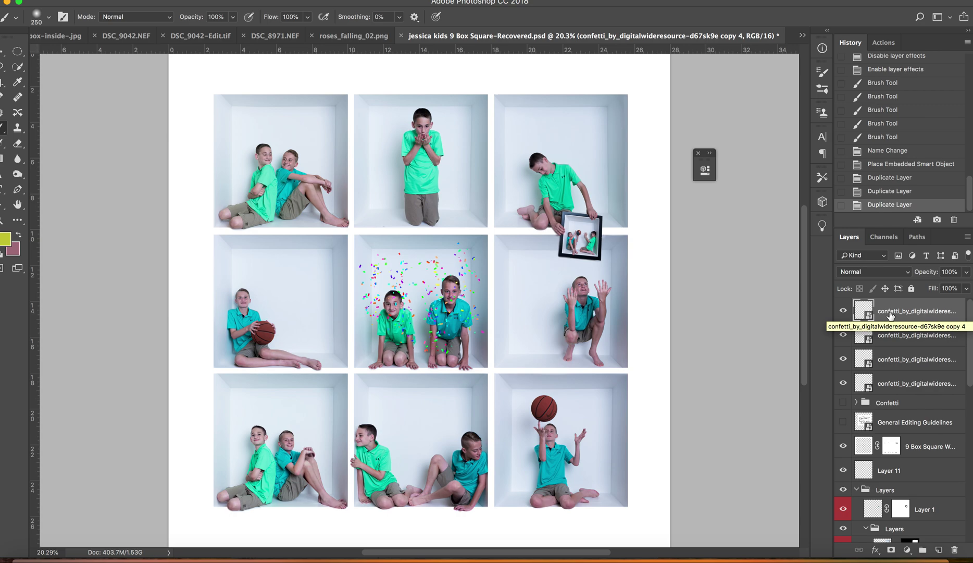
pyautogui.press('super+t')
pyautogui.moveTo(455, 316); pyautogui.dragTo(455, 187)
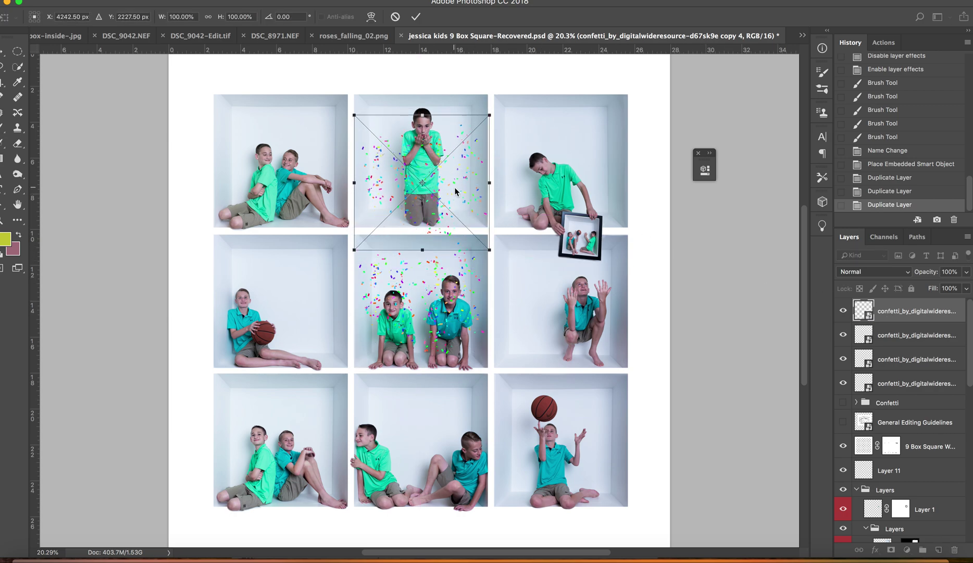
pyautogui.press('Return')
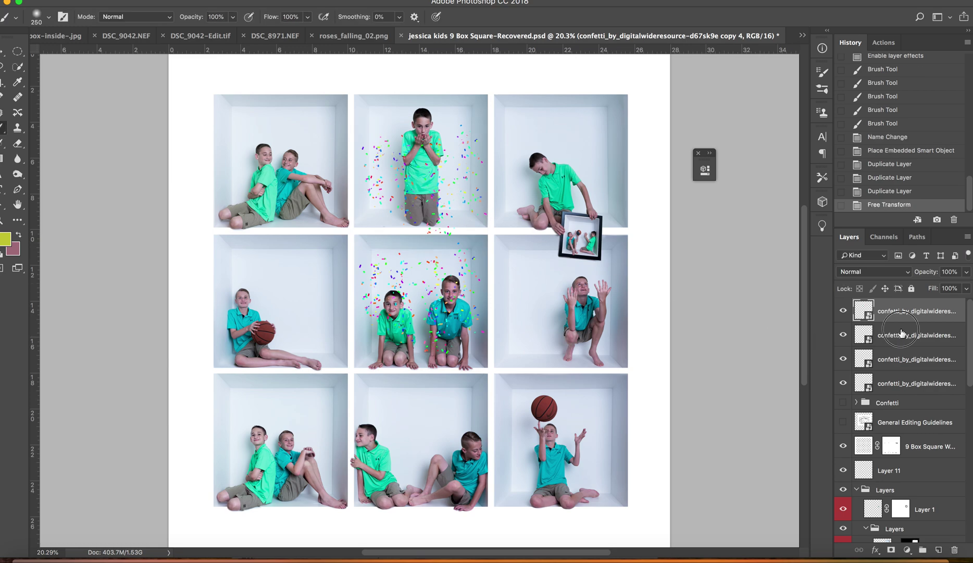
pyautogui.click(903, 333)
pyautogui.press('super+t')
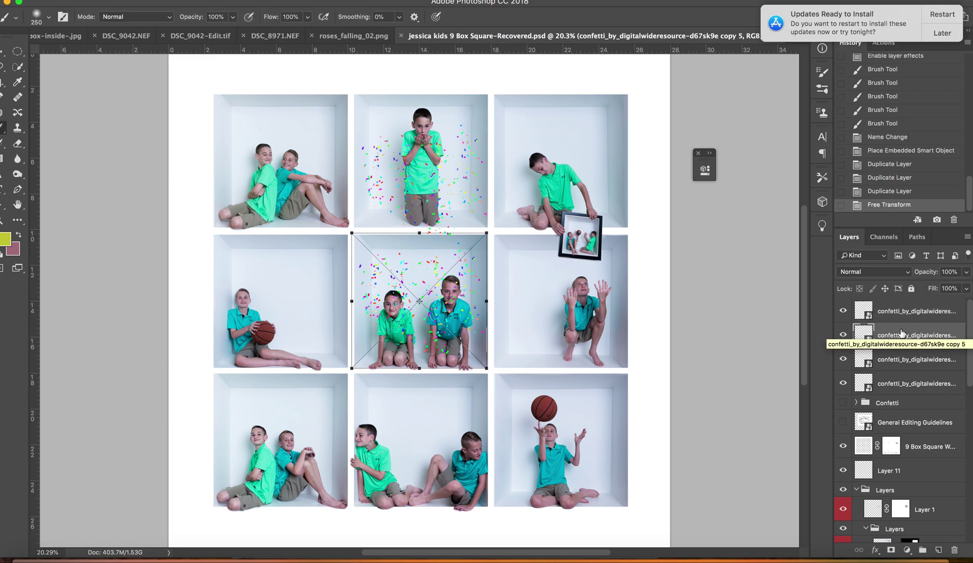
pyautogui.moveTo(426, 284); pyautogui.dragTo(428, 418)
pyautogui.press('Return')
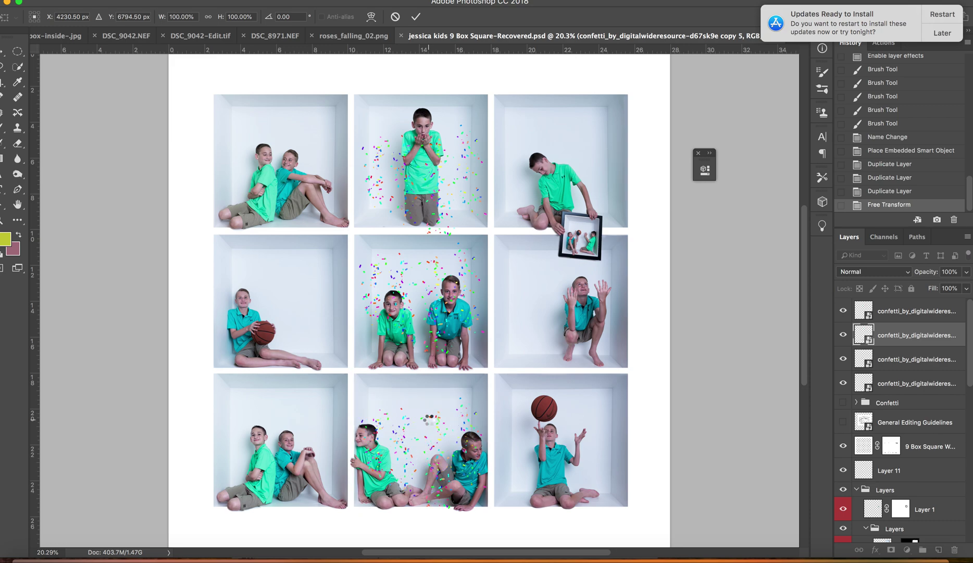
# Step: Shift the third confetti copy higher and the fourth lower in the middle column
pyautogui.press('b')
pyautogui.click(914, 361)
pyautogui.press('super+t')
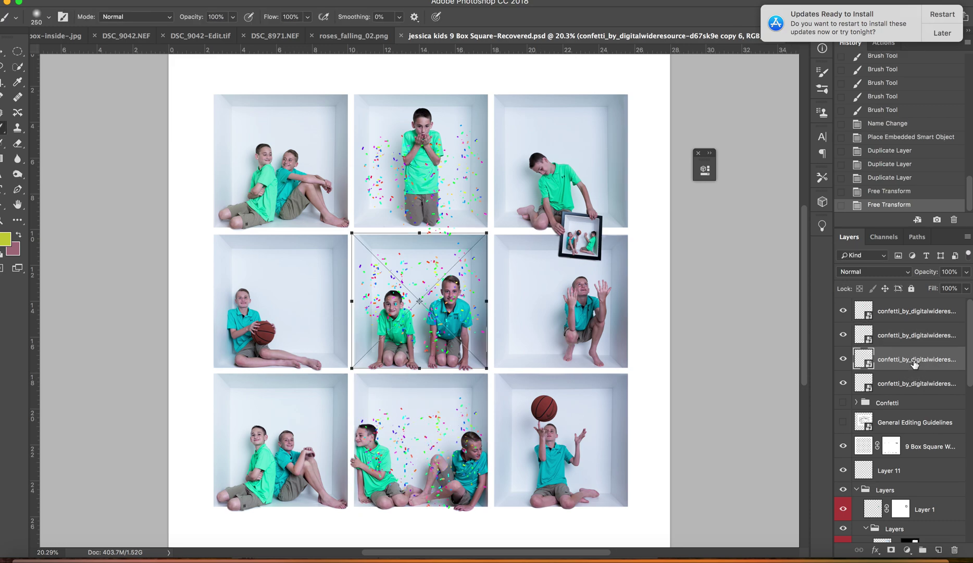
pyautogui.moveTo(420, 279); pyautogui.dragTo(457, 243)
pyautogui.press('Return')
pyautogui.click(930, 383)
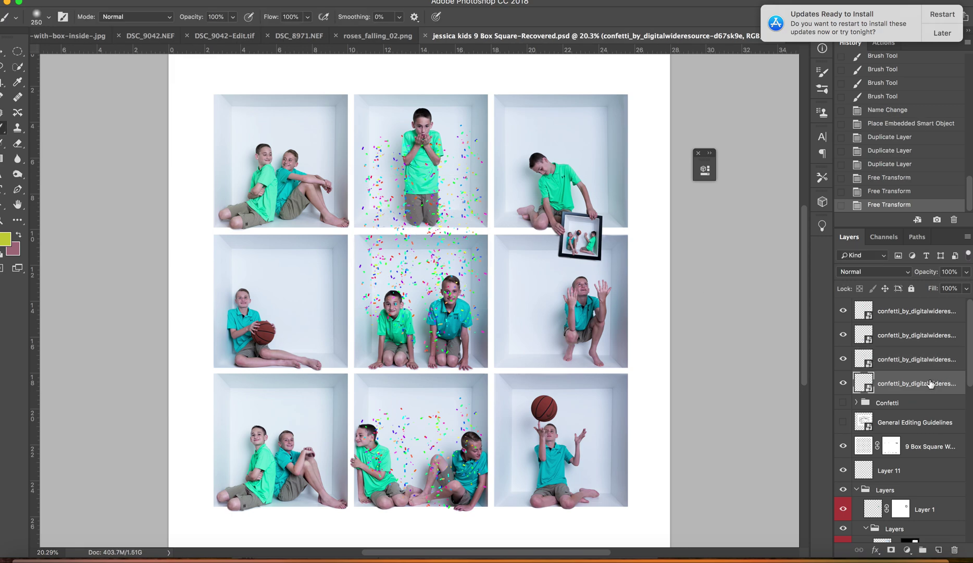
pyautogui.hotkey('ctrl', 't')
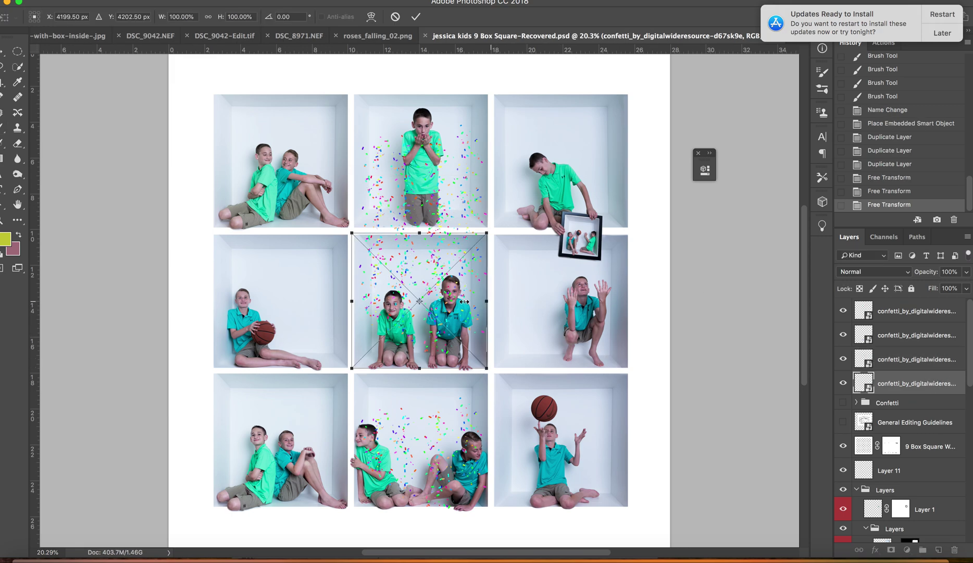
pyautogui.moveTo(463, 301)
pyautogui.mouseDown()
pyautogui.moveTo(446, 360)
pyautogui.moveTo(452, 383)
pyautogui.mouseUp()
pyautogui.press('Return')
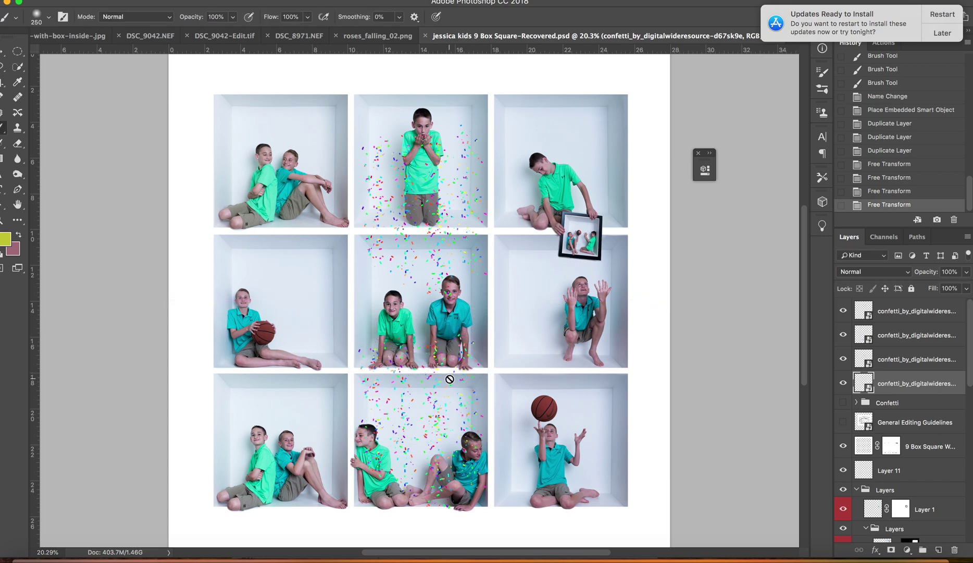
# Step: Duplicate a confetti layer, move the copy into the centre cell and rotate it about 81°
pyautogui.press('super+j')
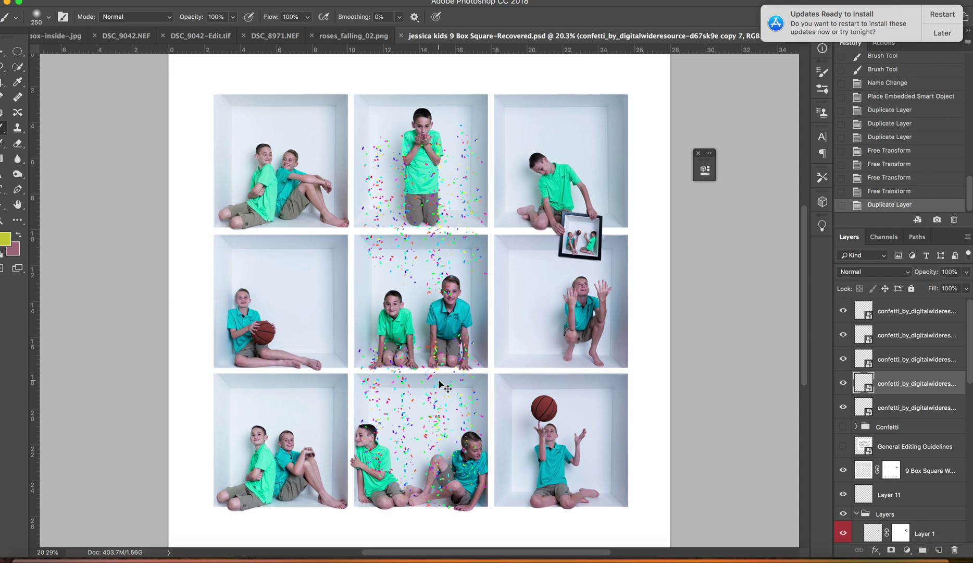
pyautogui.press('super+t')
pyautogui.moveTo(437, 386); pyautogui.dragTo(440, 316)
pyautogui.moveTo(521, 308)
pyautogui.mouseDown()
pyautogui.moveTo(452, 406)
pyautogui.moveTo(409, 399)
pyautogui.moveTo(373, 359)
pyautogui.moveTo(385, 307)
pyautogui.moveTo(384, 319)
pyautogui.mouseUp()
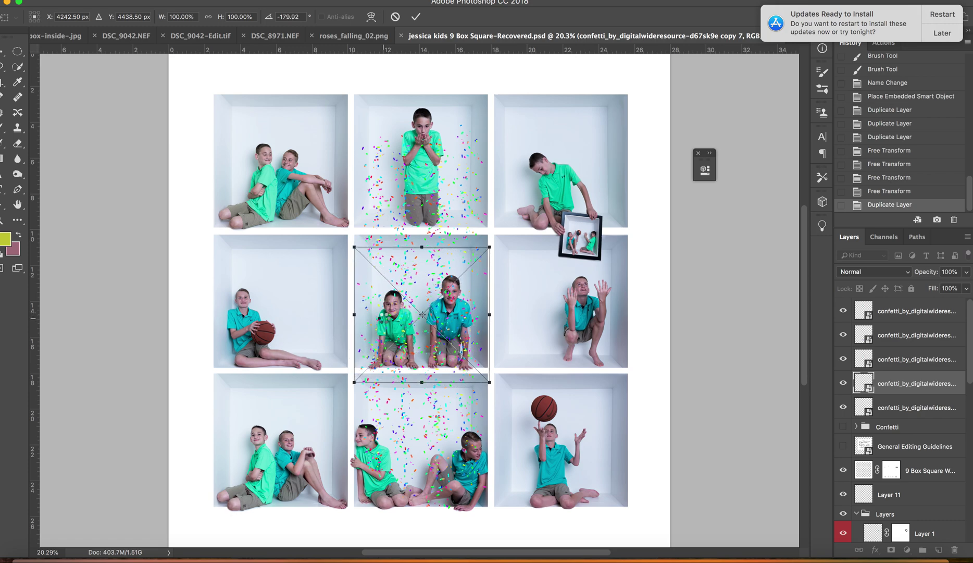
pyautogui.press('Return')
pyautogui.press('b')
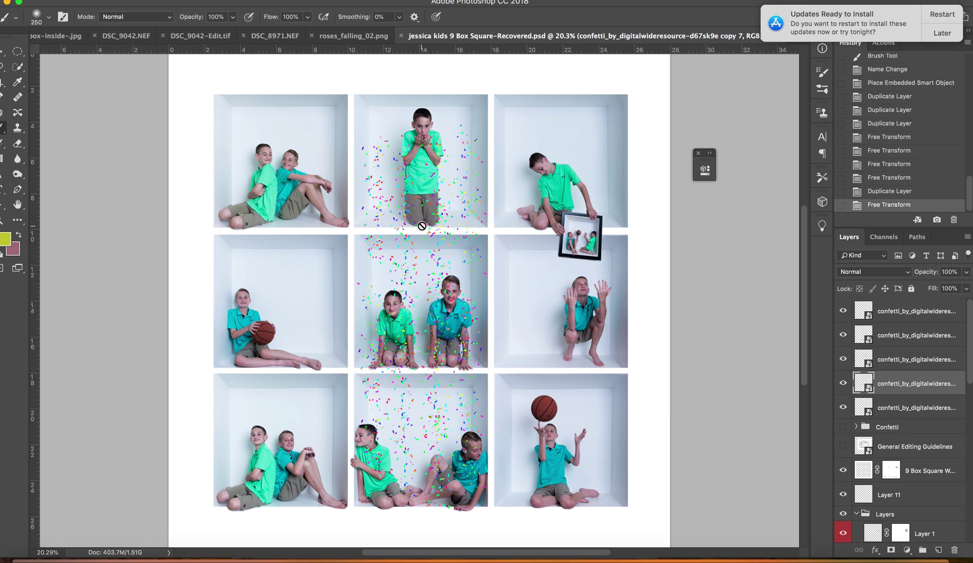
# Step: Rotate the bottom-middle confetti layer about 77 degrees
pyautogui.click(899, 336)
pyautogui.hotkey('ctrl', 't')
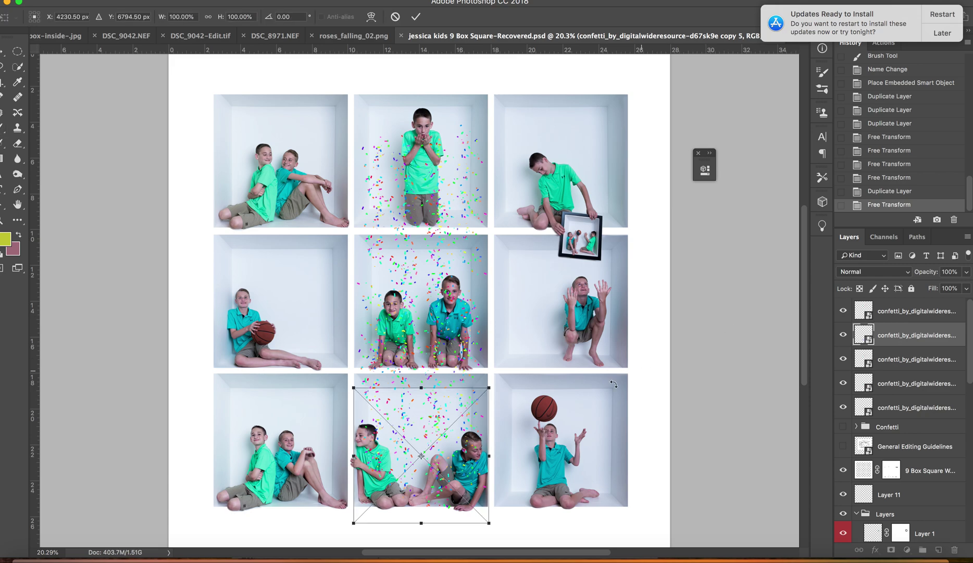
pyautogui.moveTo(553, 403); pyautogui.dragTo(401, 412)
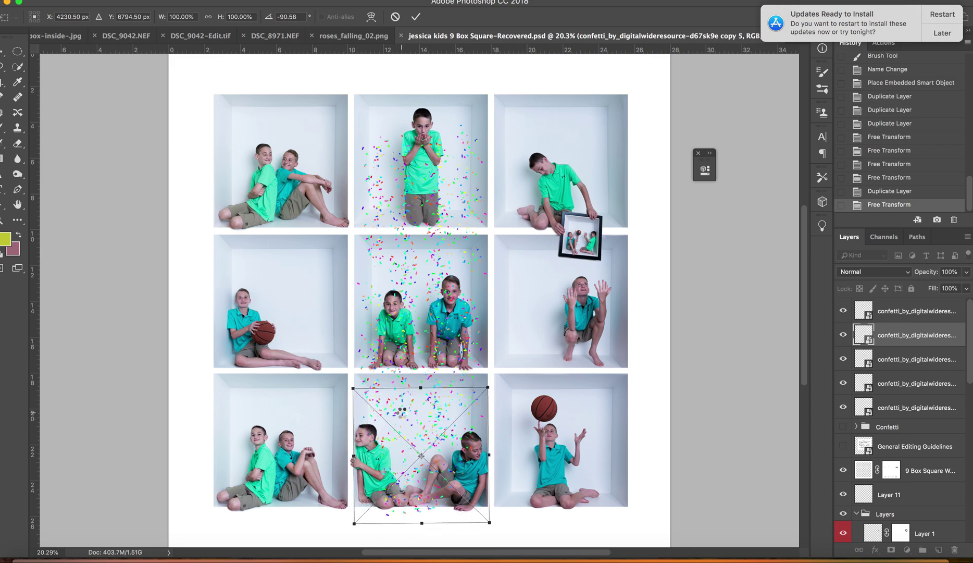
pyautogui.press('Return')
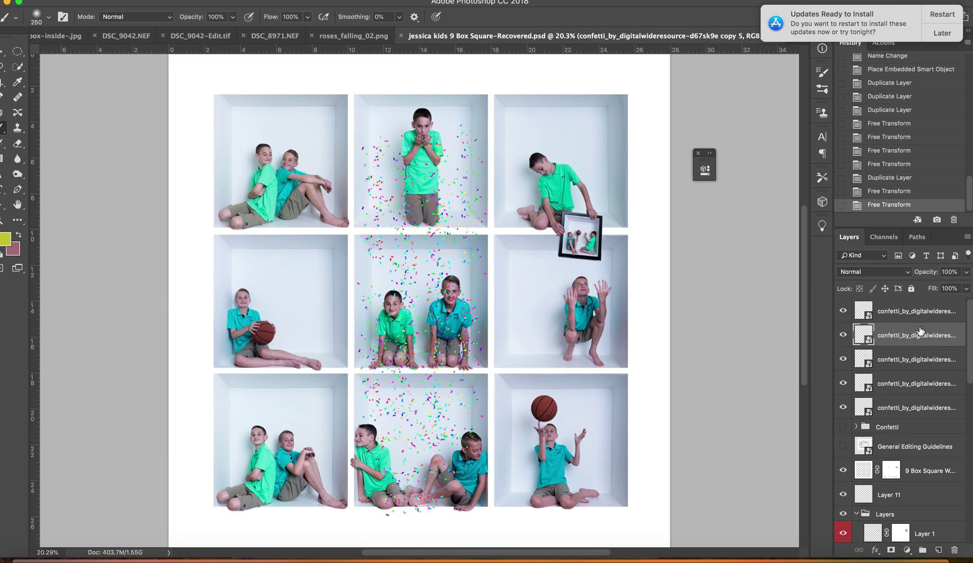
# Step: Shrink the top confetti to about 96% and enlarge the bottom-middle confetti to about 103%
pyautogui.click(910, 315)
pyautogui.hotkey('ctrl', 't')
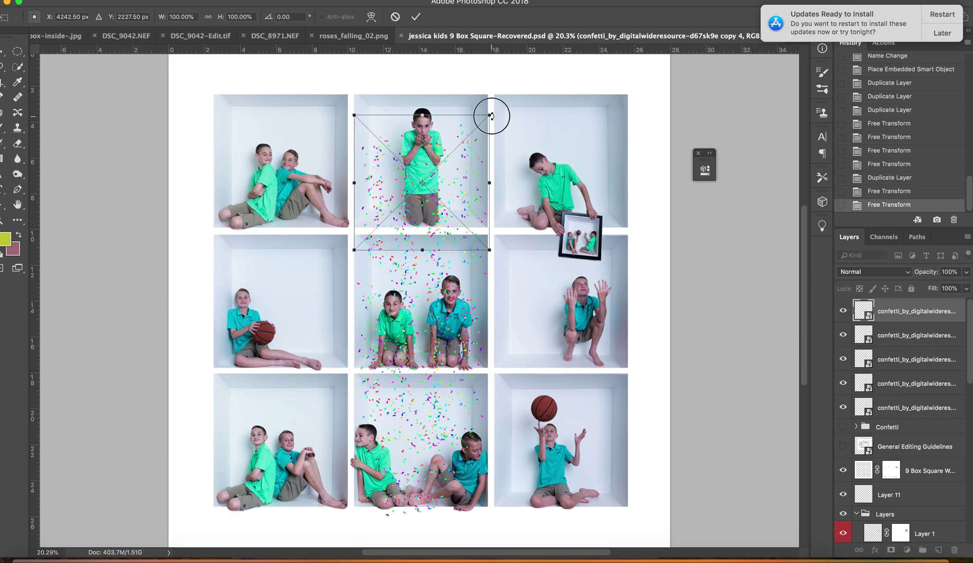
pyautogui.moveTo(490, 114); pyautogui.dragTo(484, 120)
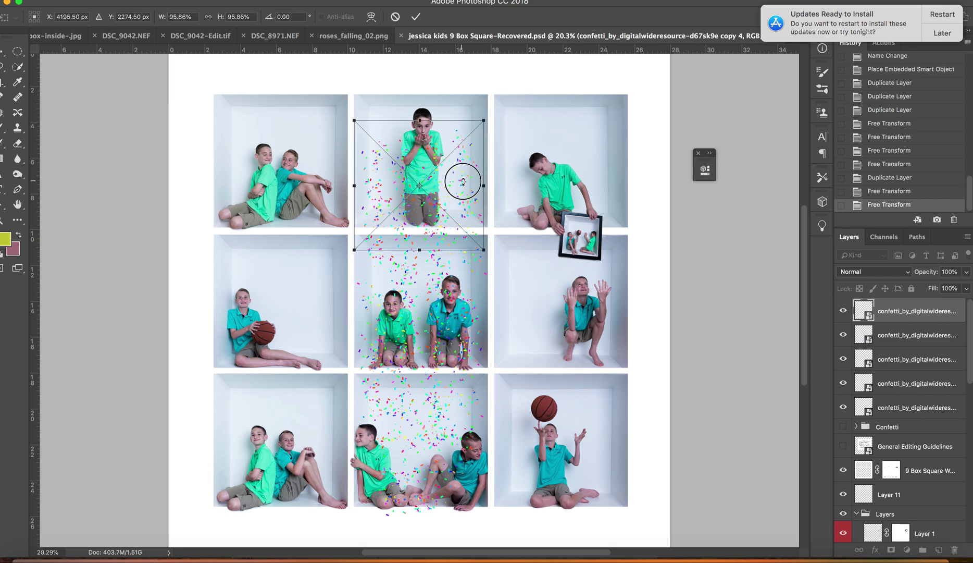
pyautogui.moveTo(460, 181); pyautogui.dragTo(466, 179)
pyautogui.press('Return')
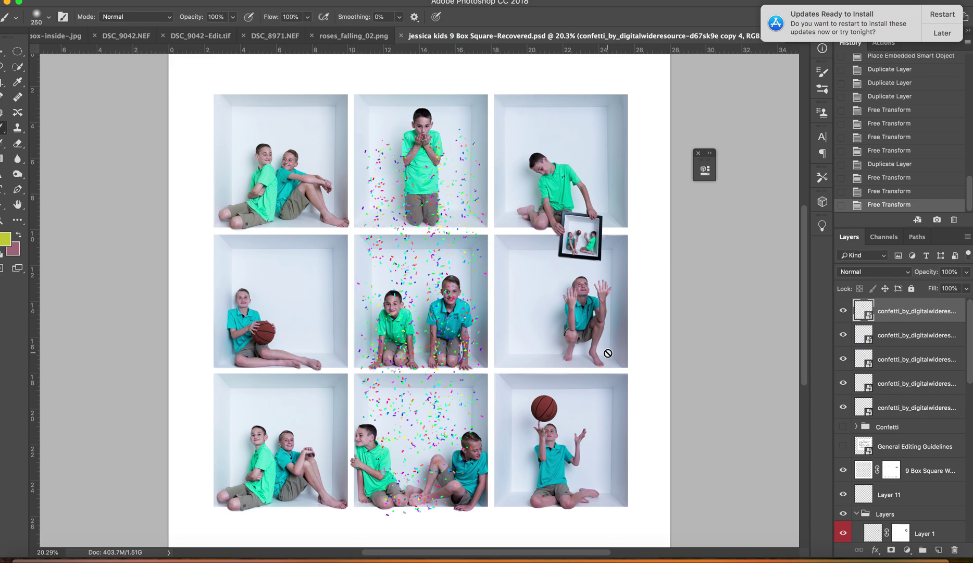
pyautogui.click(882, 342)
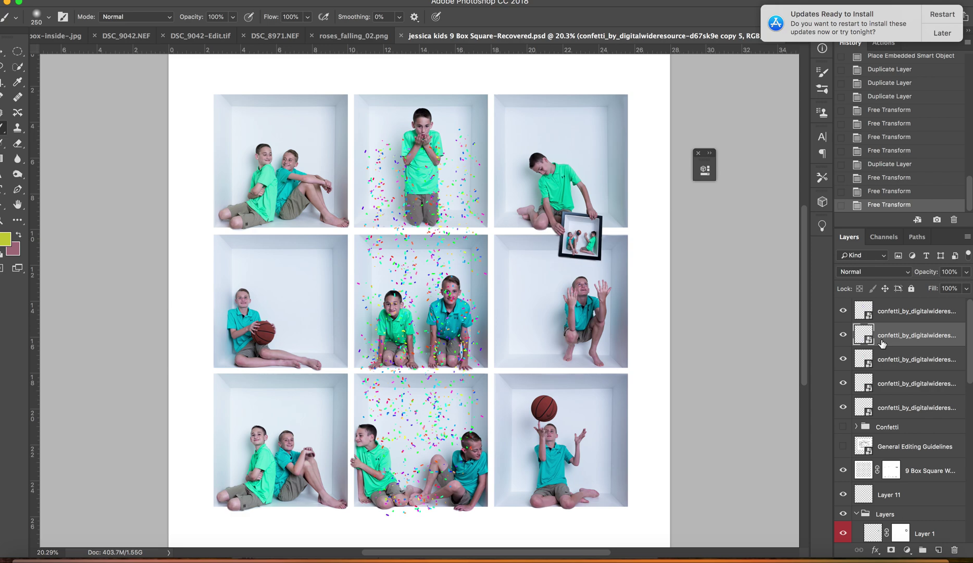
pyautogui.press('super+t')
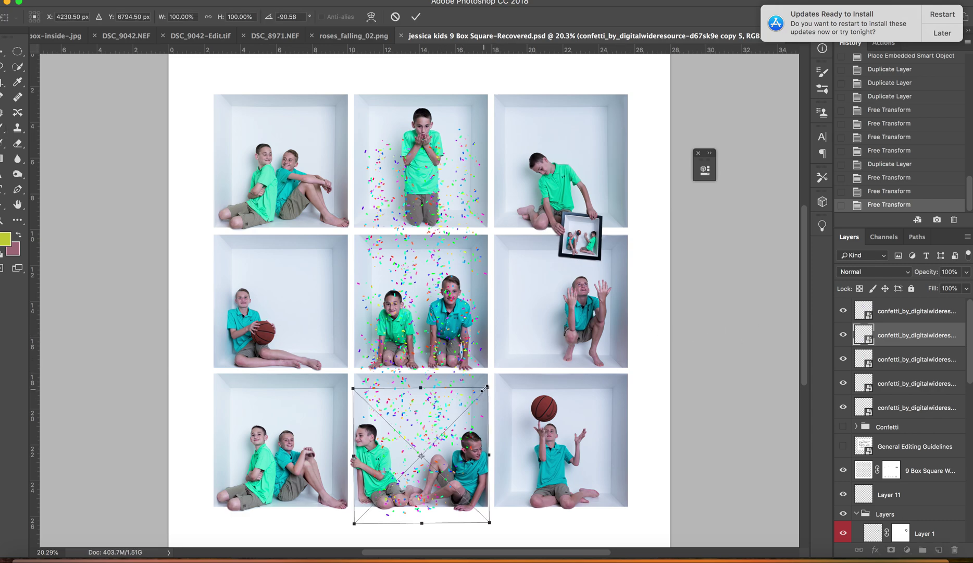
pyautogui.moveTo(489, 387); pyautogui.dragTo(490, 383)
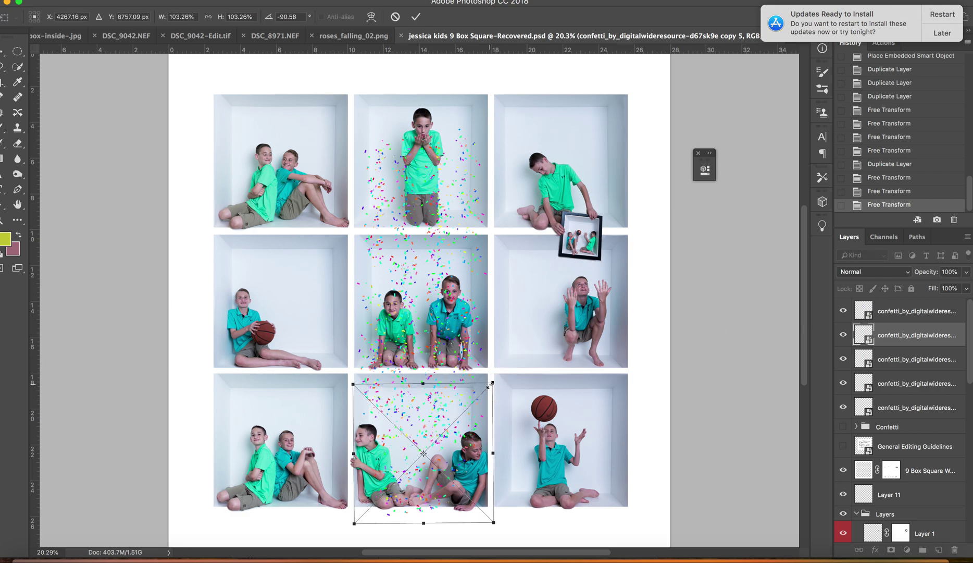
pyautogui.press('Return')
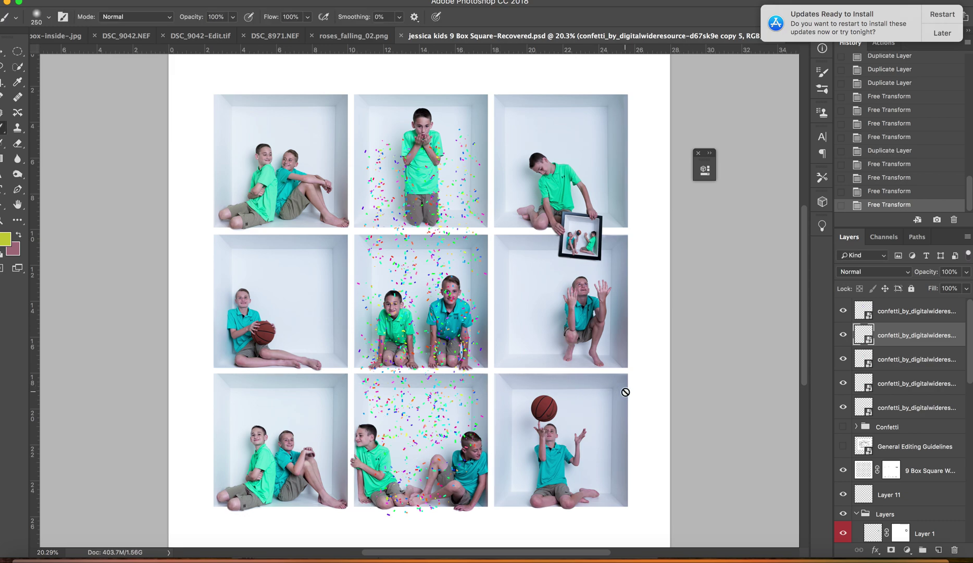
# Step: Leave the middle confetti layer unchanged and toggle the fourth confetti layer to compare
pyautogui.click(882, 365)
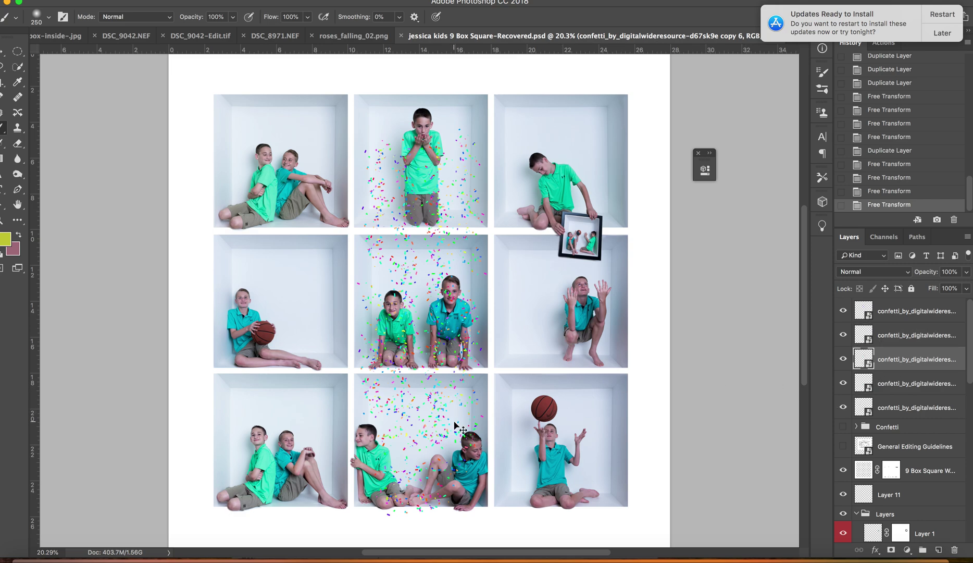
pyautogui.hotkey('ctrl', 't')
pyautogui.press('Return')
pyautogui.click(913, 382)
pyautogui.click(839, 382)
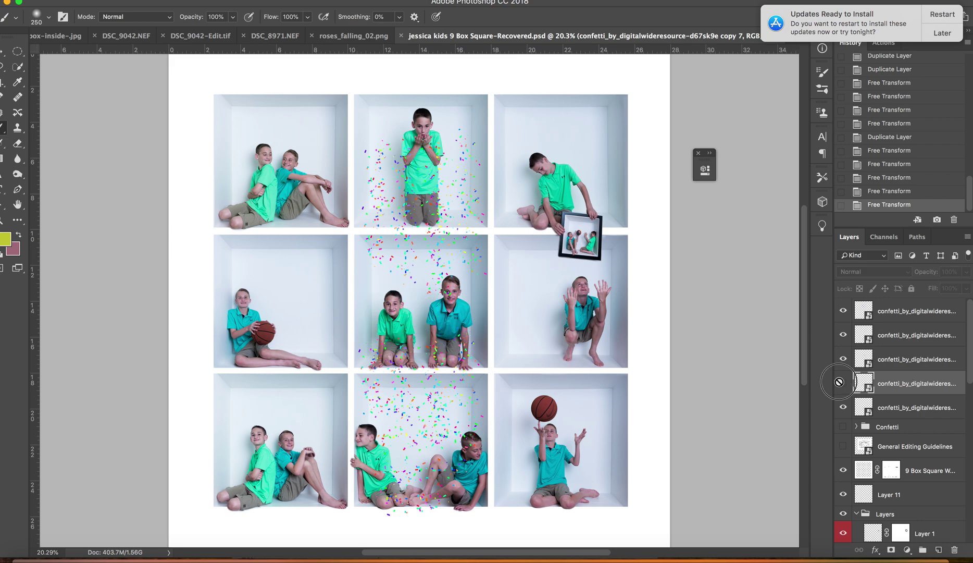
pyautogui.click(840, 381)
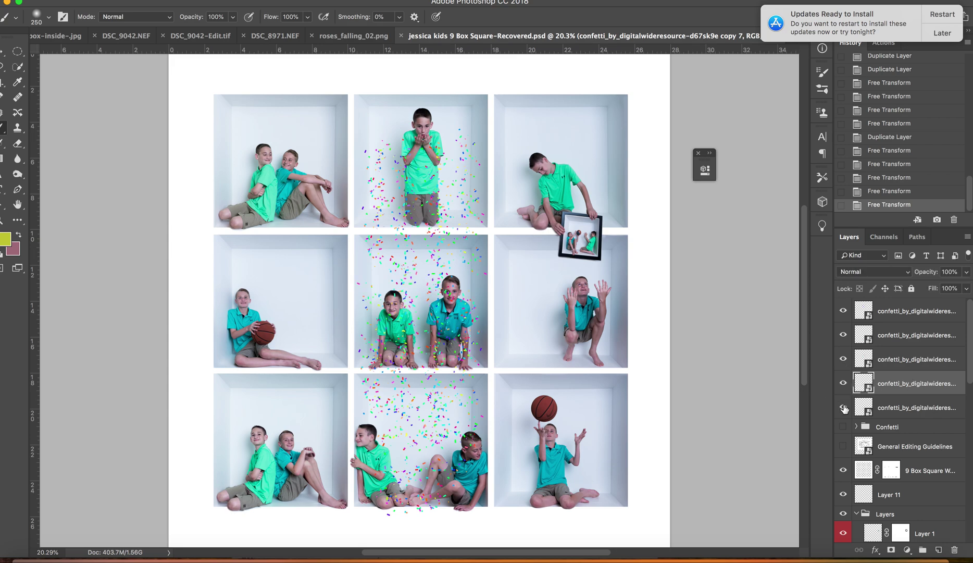
# Step: Move the fifth confetti lower and stretch it to 97.05% width and 115.10% height
pyautogui.click(895, 408)
pyautogui.press('super+t')
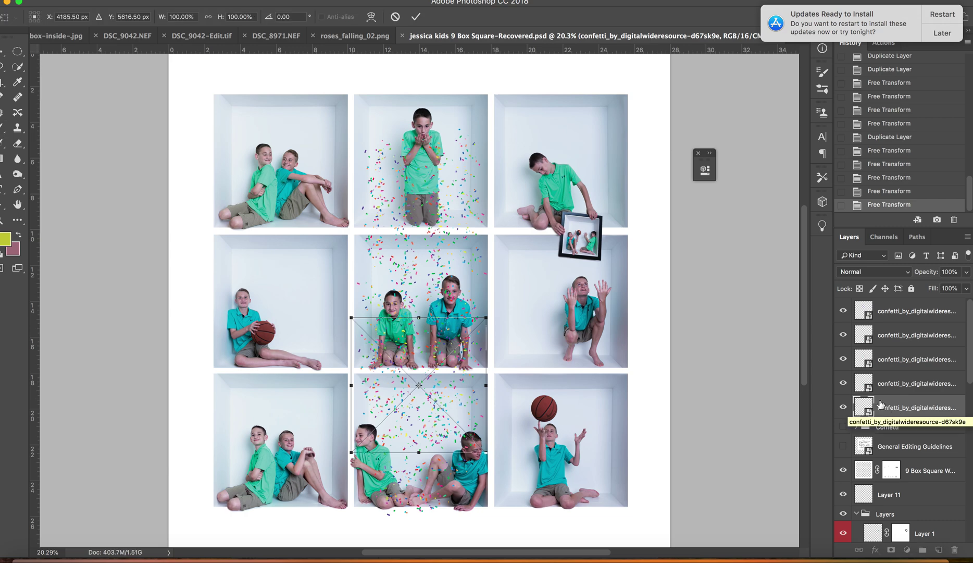
pyautogui.moveTo(455, 395)
pyautogui.mouseDown()
pyautogui.moveTo(446, 425)
pyautogui.moveTo(454, 403)
pyautogui.mouseUp()
pyautogui.moveTo(417, 466); pyautogui.dragTo(417, 483)
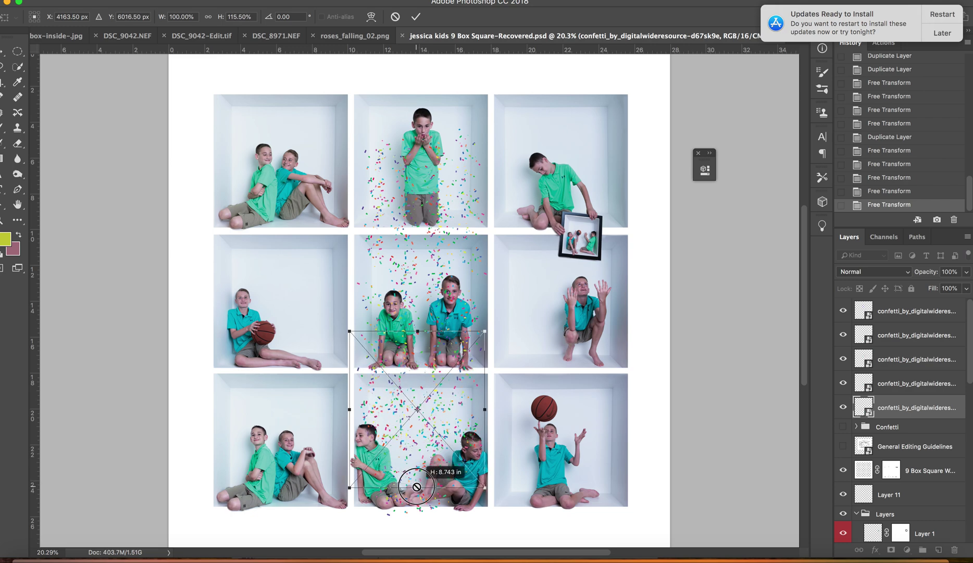
pyautogui.moveTo(417, 486); pyautogui.dragTo(407, 456)
pyautogui.moveTo(349, 409); pyautogui.dragTo(354, 409)
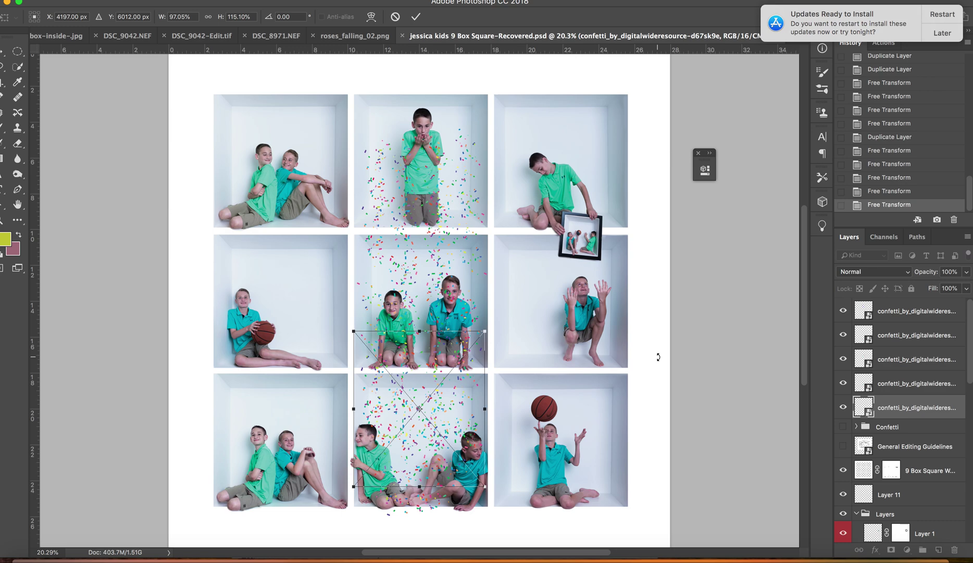
pyautogui.press('Return')
pyautogui.press('b')
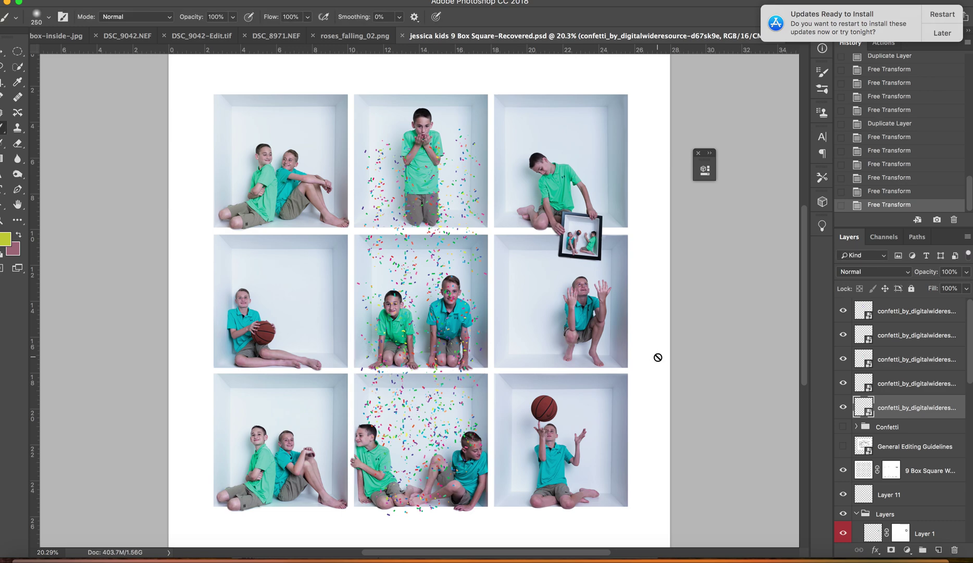
pyautogui.click(900, 323)
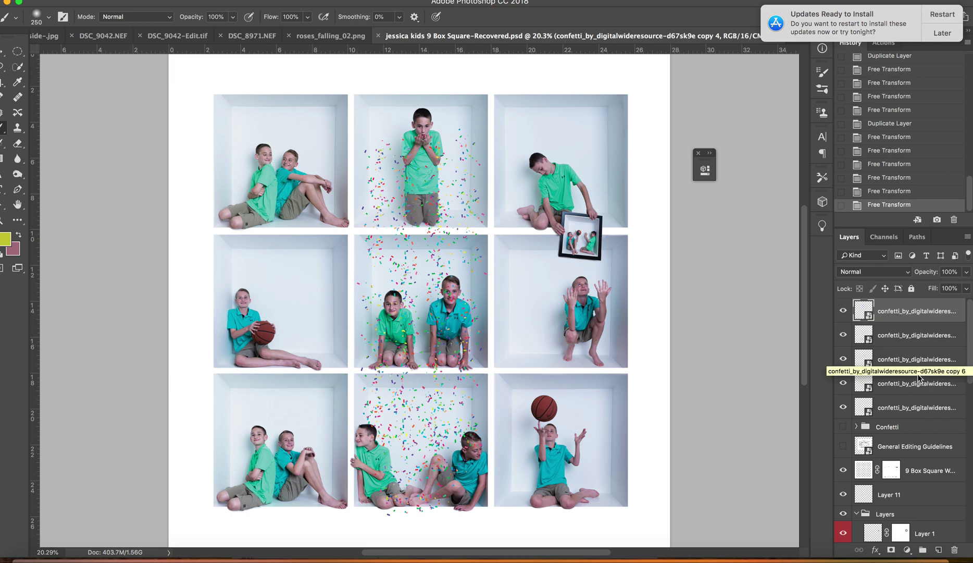
# Step: Put all five confetti layers into a new group and rename it 'Confetti'
pyautogui.keyDown('shift'); pyautogui.click(922, 409); pyautogui.keyUp('shift')
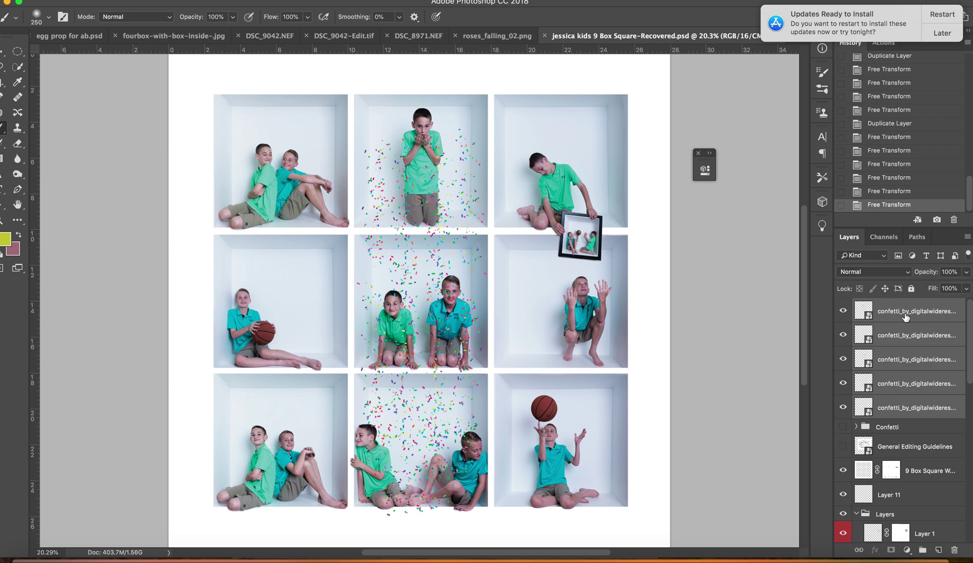
pyautogui.moveTo(928, 389); pyautogui.dragTo(924, 550)
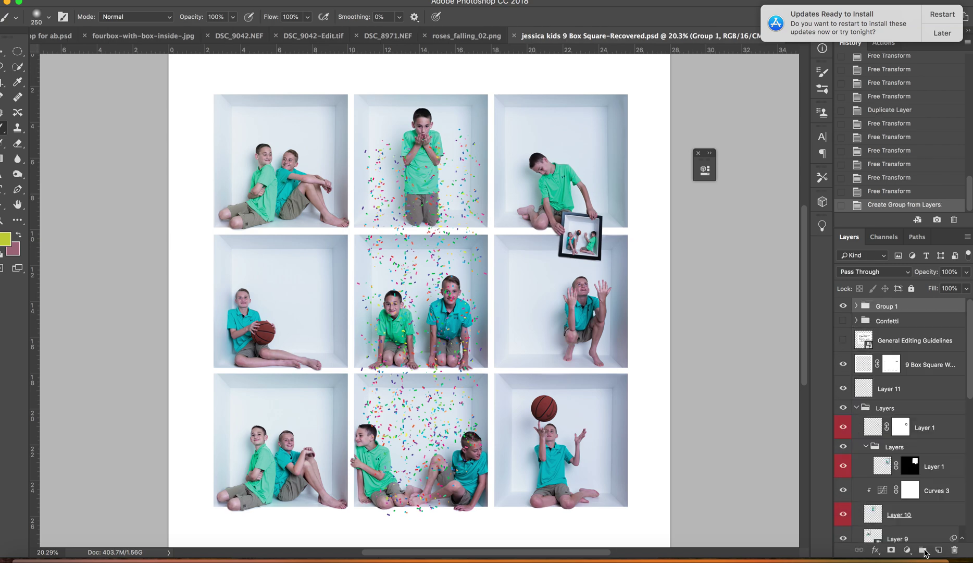
pyautogui.doubleClick(893, 307)
pyautogui.write('Confetti')
pyautogui.press('Return')
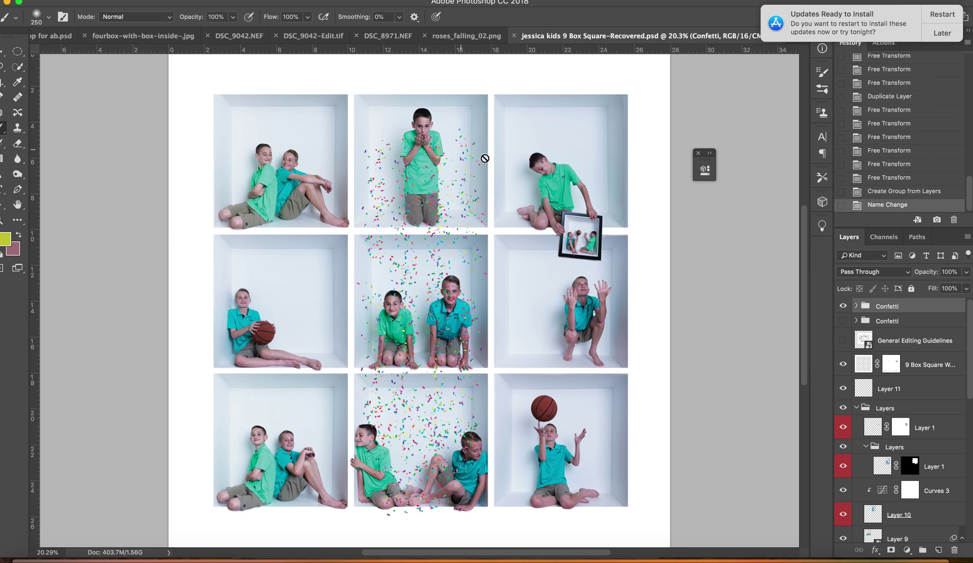
# Step: Add a Hue/Saturation adjustment clipped to the Confetti group with saturation at -21
pyautogui.click(180, 1)
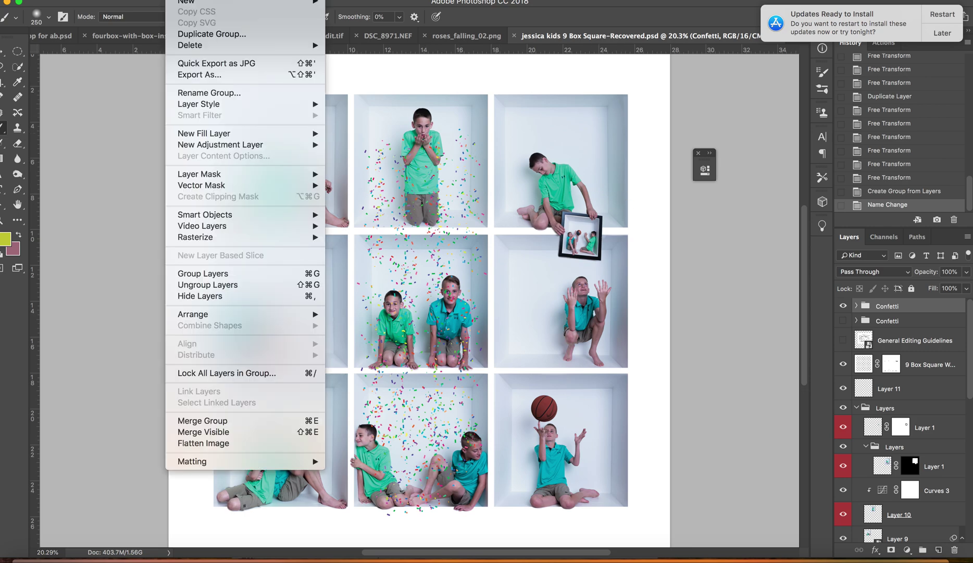
pyautogui.moveTo(248, 148)
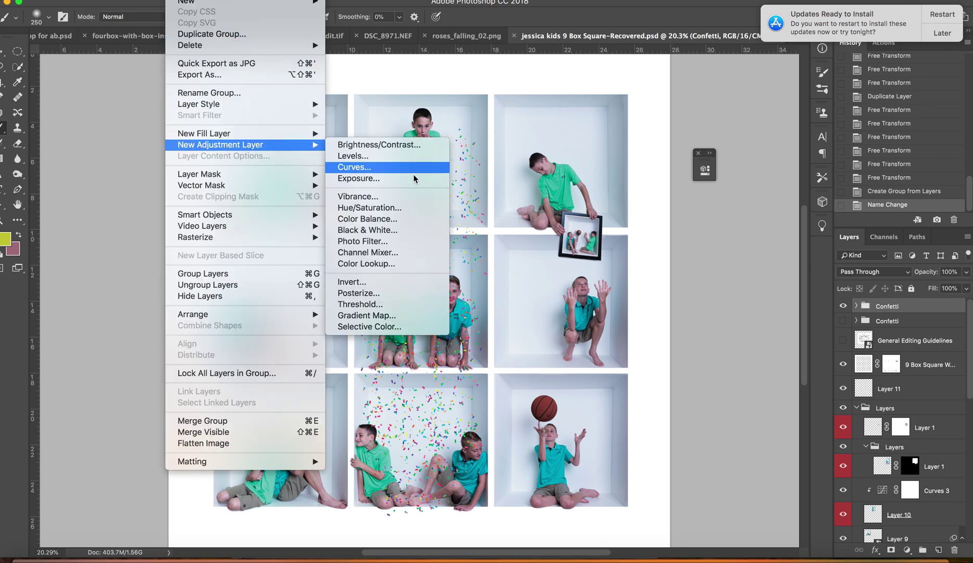
pyautogui.click(401, 208)
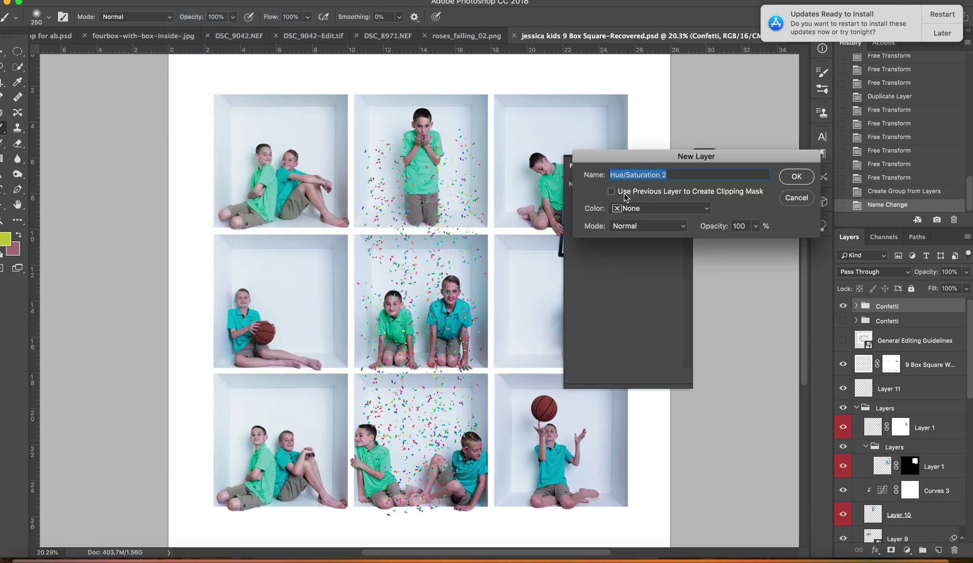
pyautogui.click(611, 193)
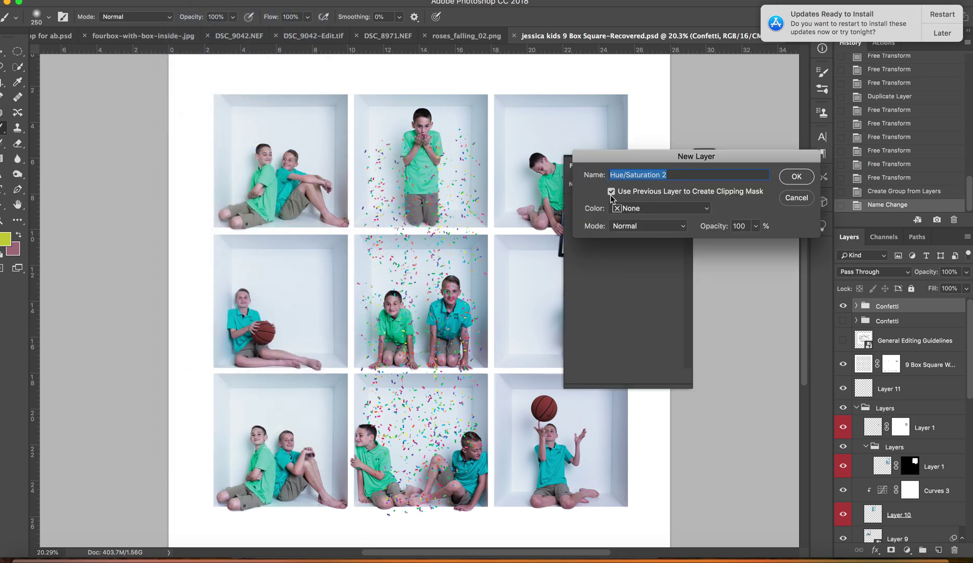
pyautogui.click(790, 179)
pyautogui.moveTo(624, 268); pyautogui.dragTo(603, 251)
pyautogui.click(672, 166)
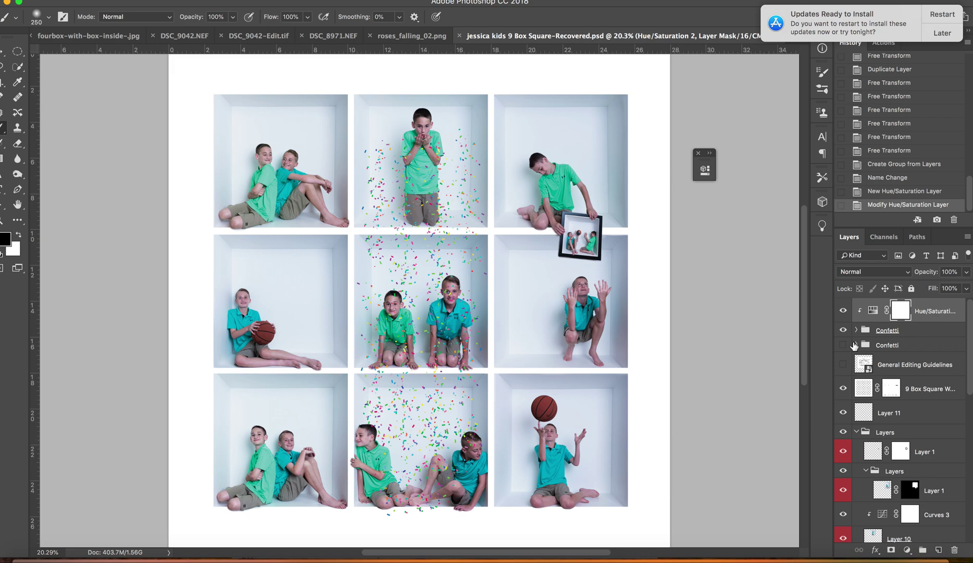
# Step: Free-transform the Confetti group to about 97% width so it fills the middle column
pyautogui.click(893, 331)
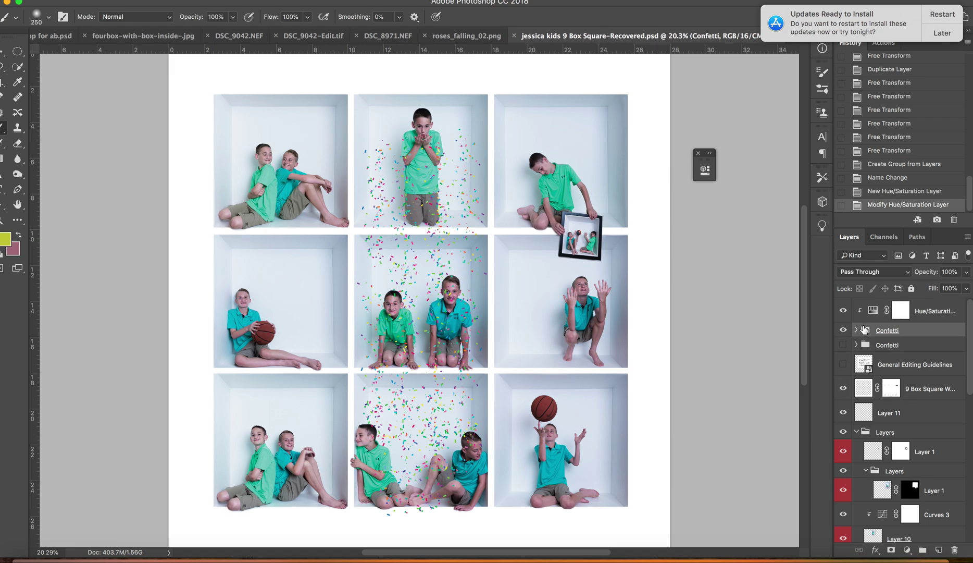
pyautogui.press('super+t')
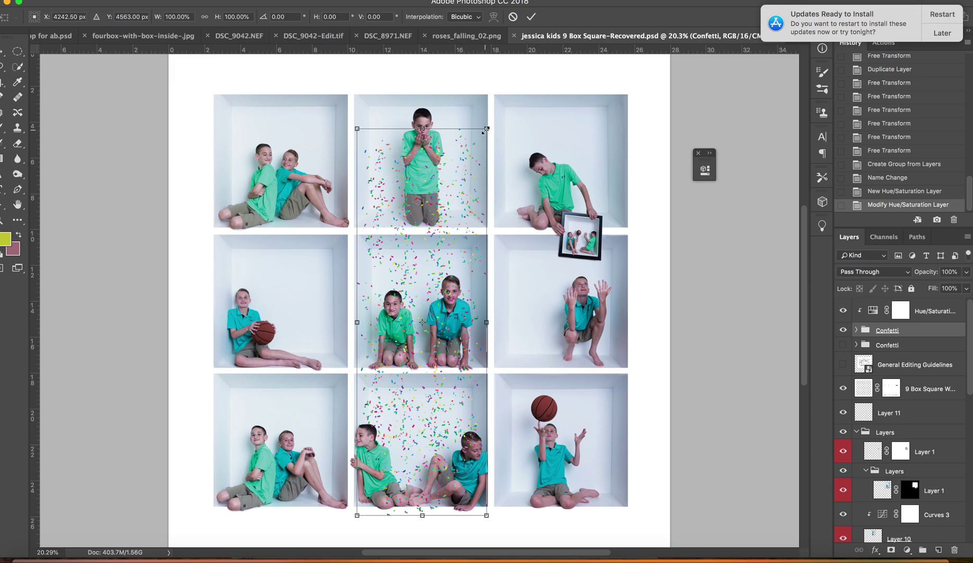
pyautogui.moveTo(487, 322); pyautogui.dragTo(478, 321)
pyautogui.moveTo(440, 287); pyautogui.dragTo(446, 288)
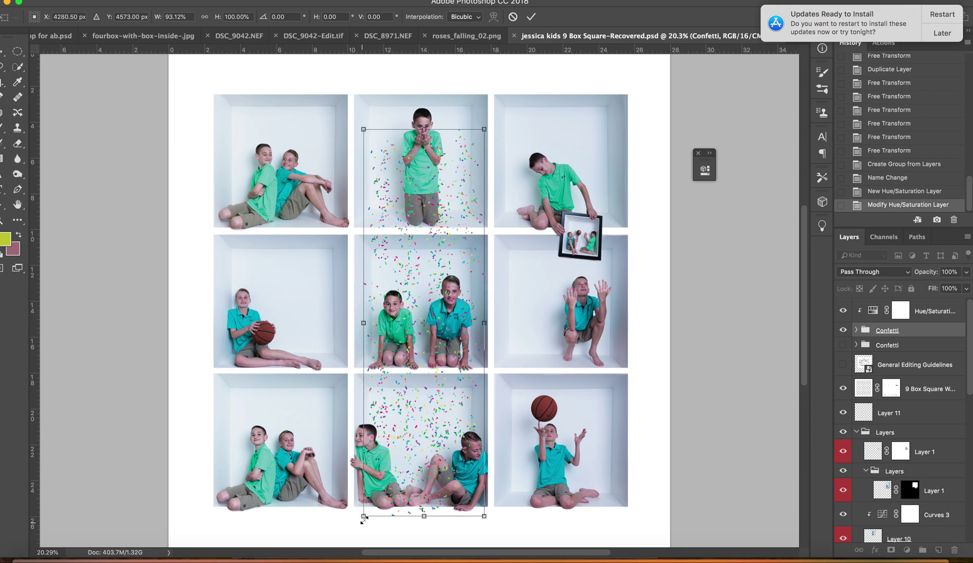
pyautogui.moveTo(363, 519)
pyautogui.mouseDown()
pyautogui.moveTo(355, 524)
pyautogui.moveTo(359, 515)
pyautogui.mouseUp()
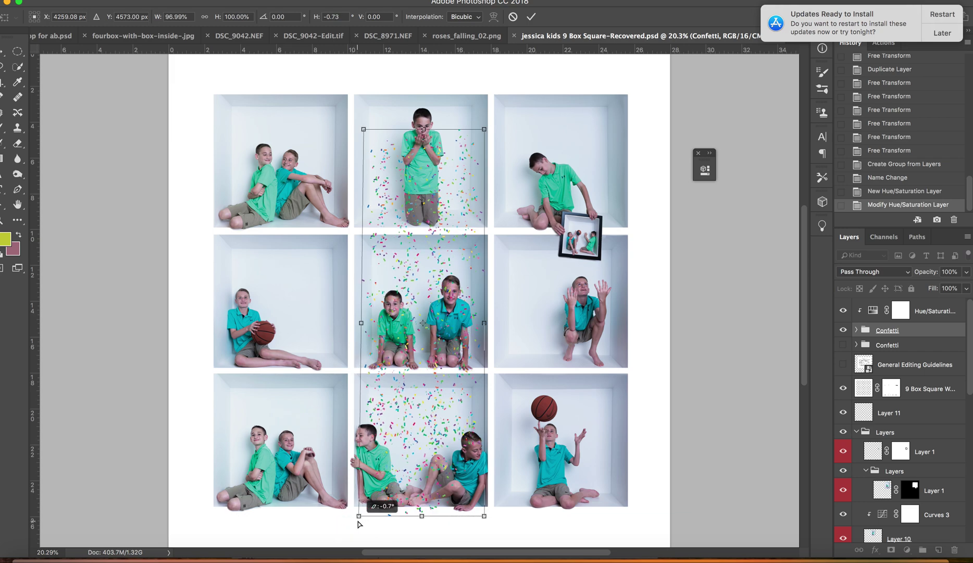
pyautogui.moveTo(483, 522); pyautogui.dragTo(483, 517)
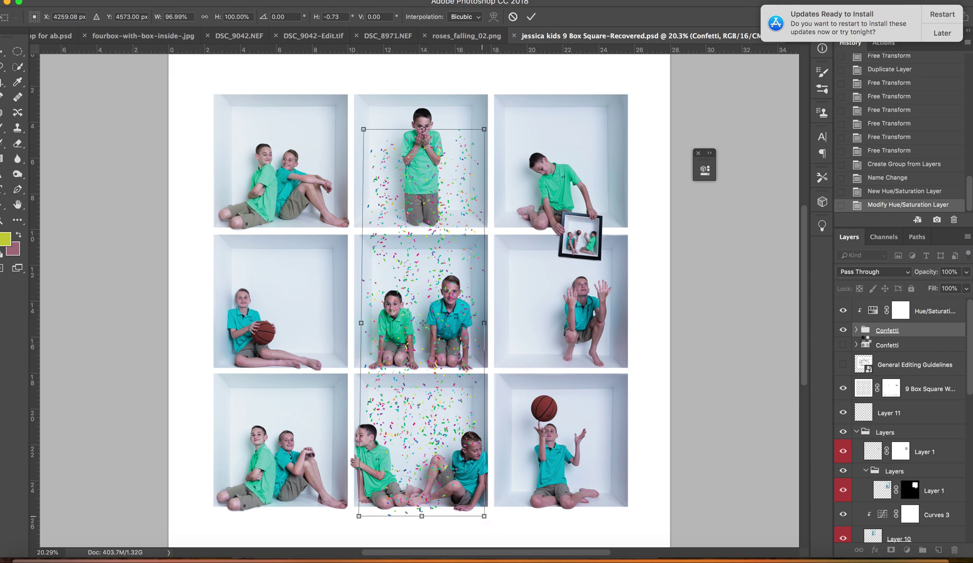
pyautogui.press('Return')
pyautogui.press('b')
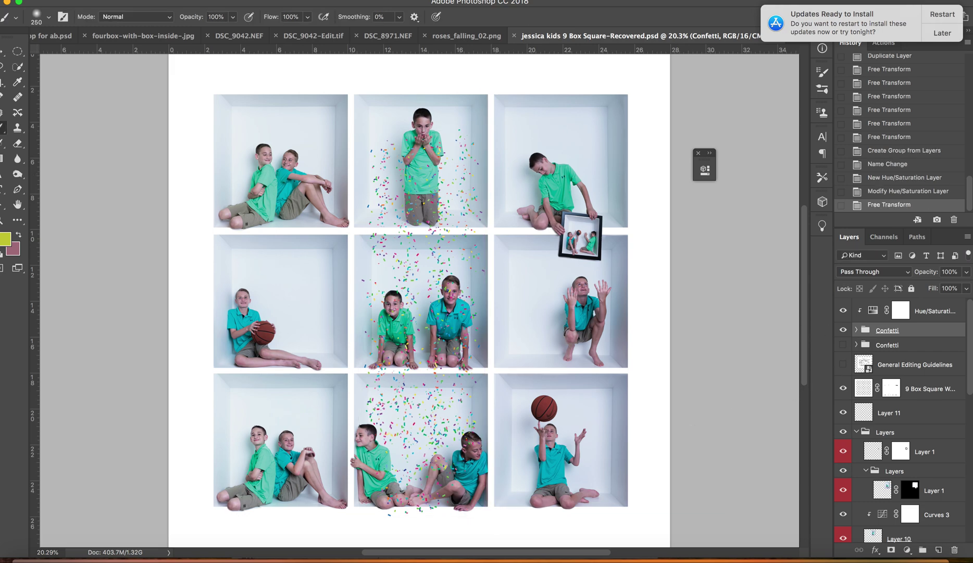
pyautogui.click(274, 0)
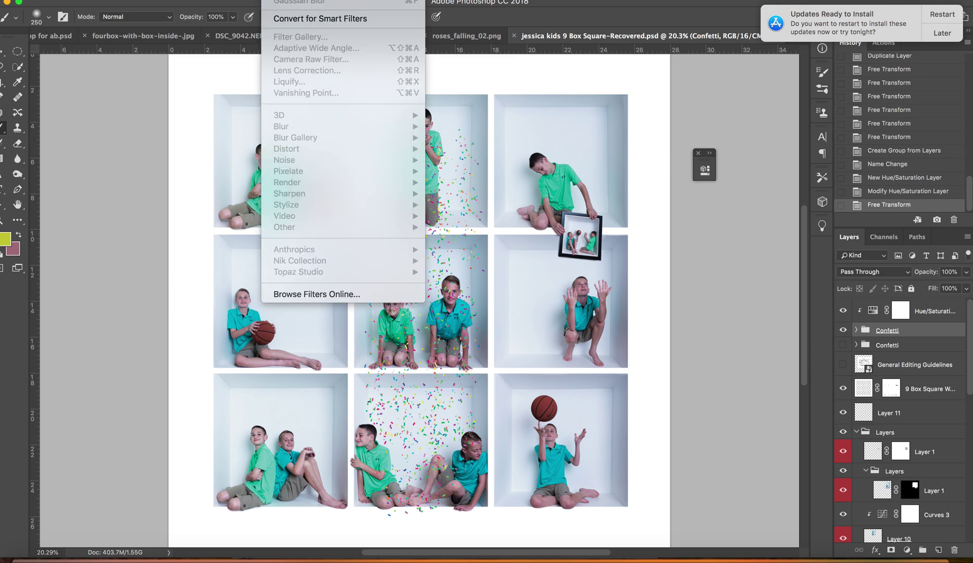
pyautogui.click(692, 291)
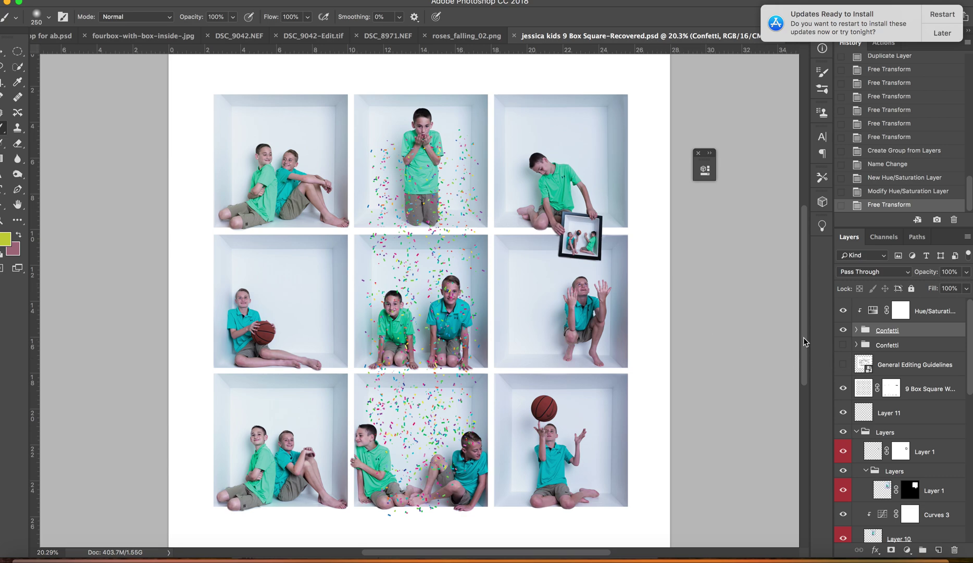
# Step: Mask the Confetti group and brush confetti off the boys' faces in the top and centre boxes
pyautogui.scroll(3, 579, 295)
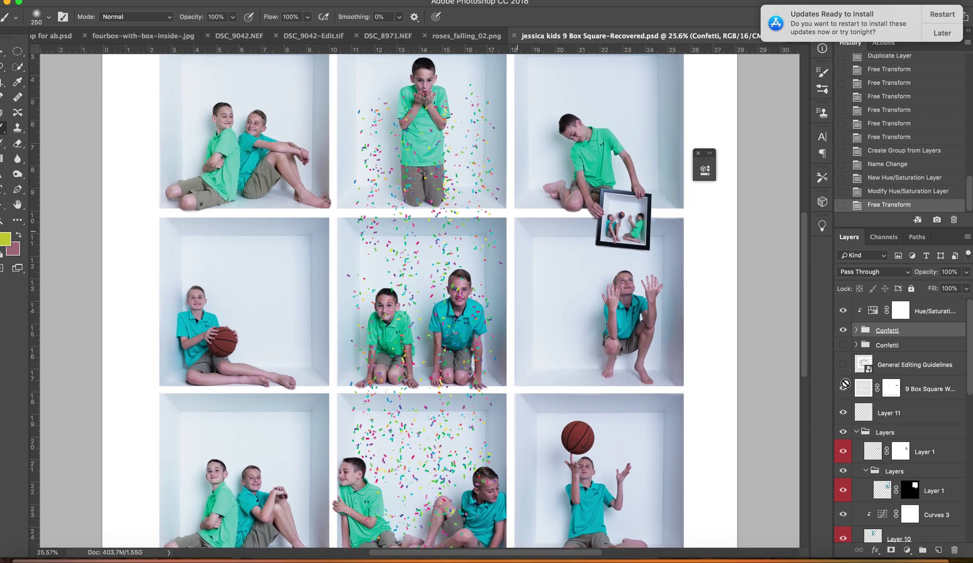
pyautogui.click(891, 549)
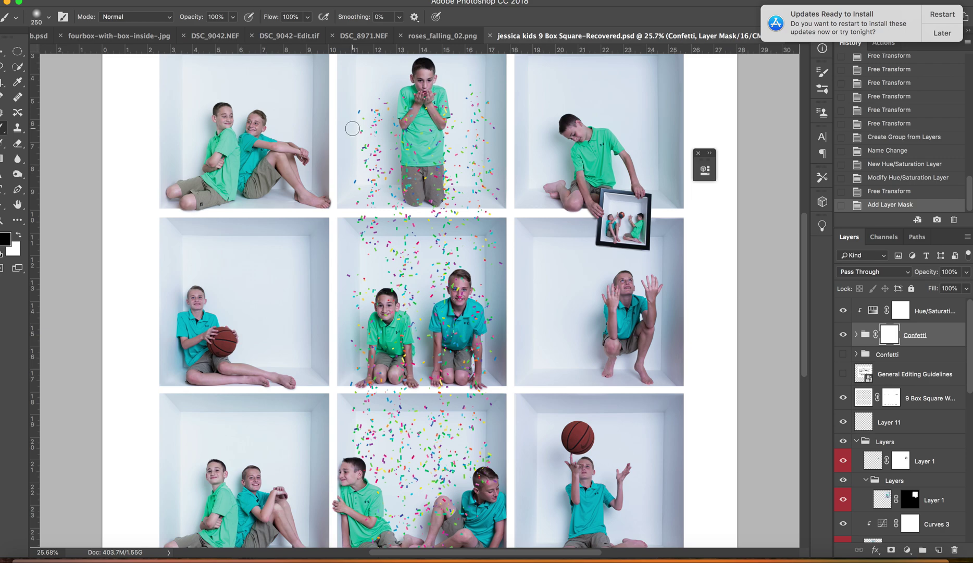
pyautogui.moveTo(367, 101); pyautogui.dragTo(397, 95)
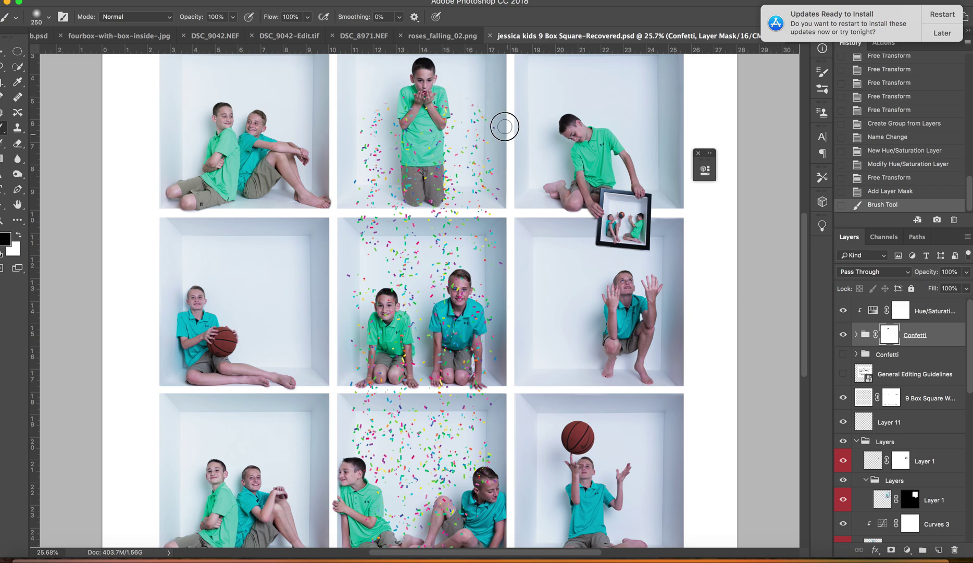
pyautogui.click(479, 115)
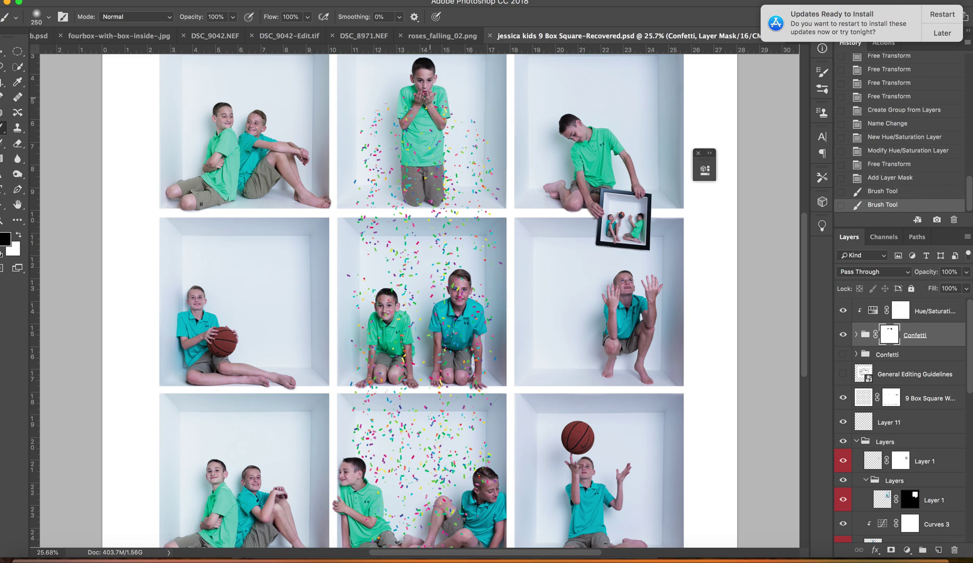
pyautogui.moveTo(352, 124)
pyautogui.mouseDown()
pyautogui.moveTo(358, 119)
pyautogui.moveTo(351, 135)
pyautogui.mouseUp()
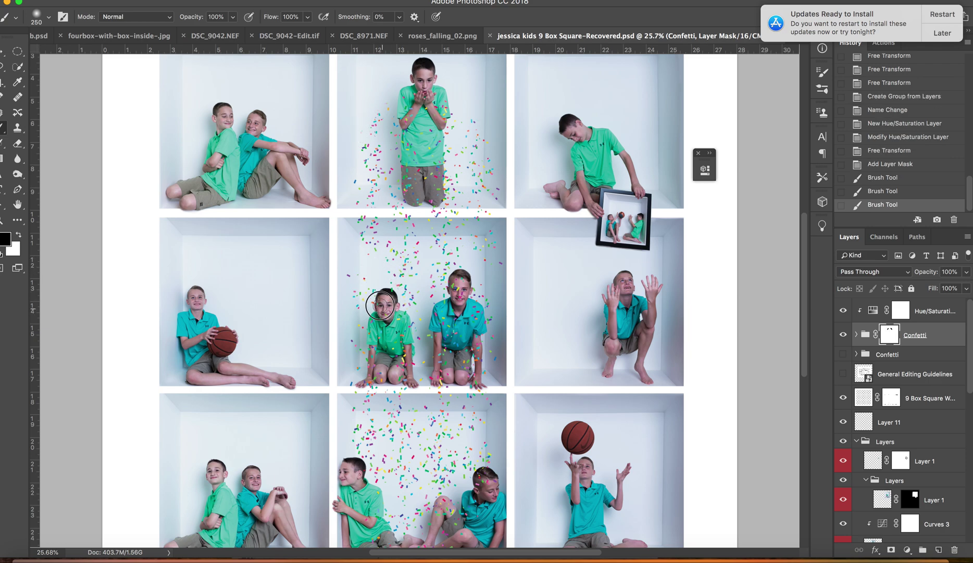
pyautogui.click(389, 313)
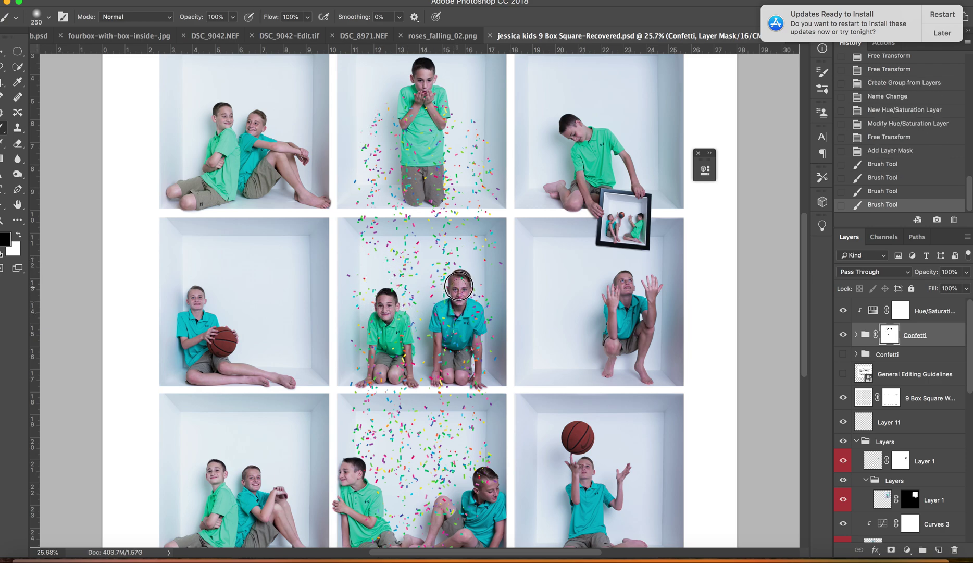
pyautogui.moveTo(461, 289); pyautogui.dragTo(462, 301)
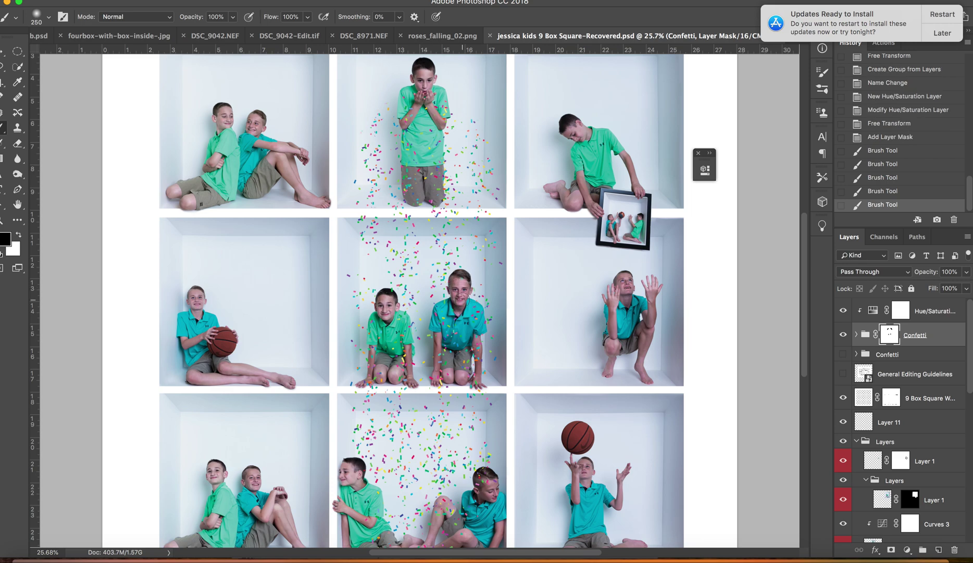
pyautogui.scroll(1, 461, 301)
# Step: Zoom in and paint confetti out around the boy's head in the centre photo
pyautogui.scroll(1, 468, 300)
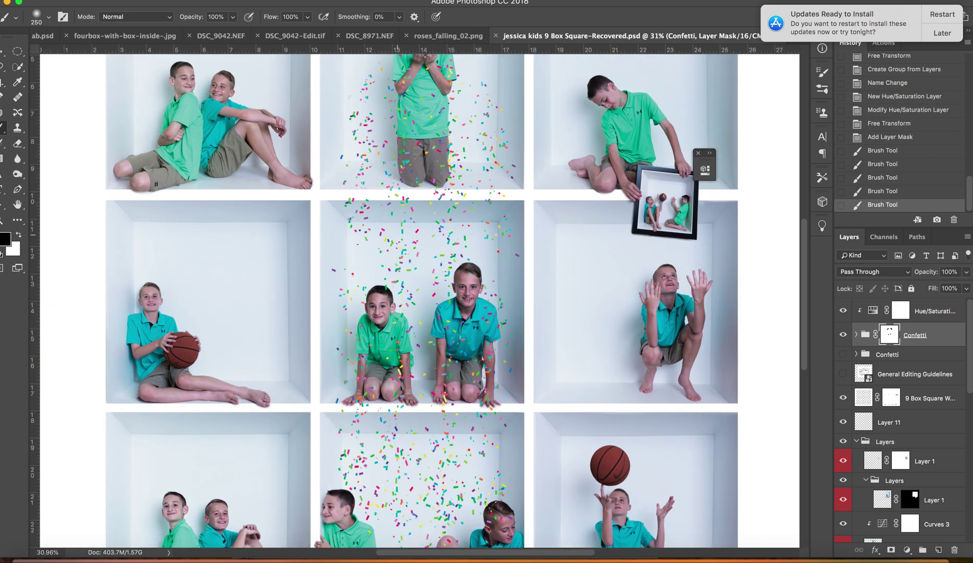
pyautogui.scroll(5, 468, 299)
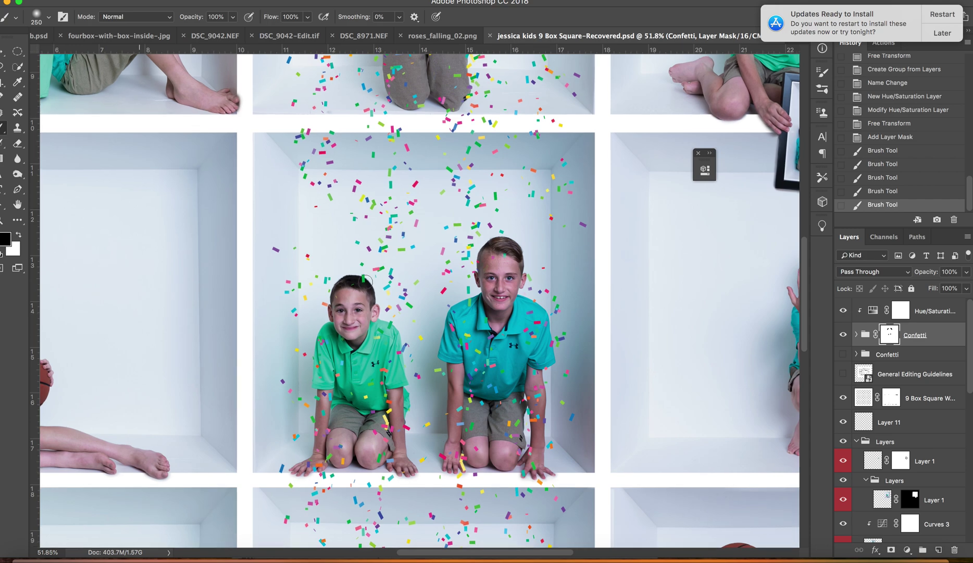
pyautogui.scroll(1, 365, 279)
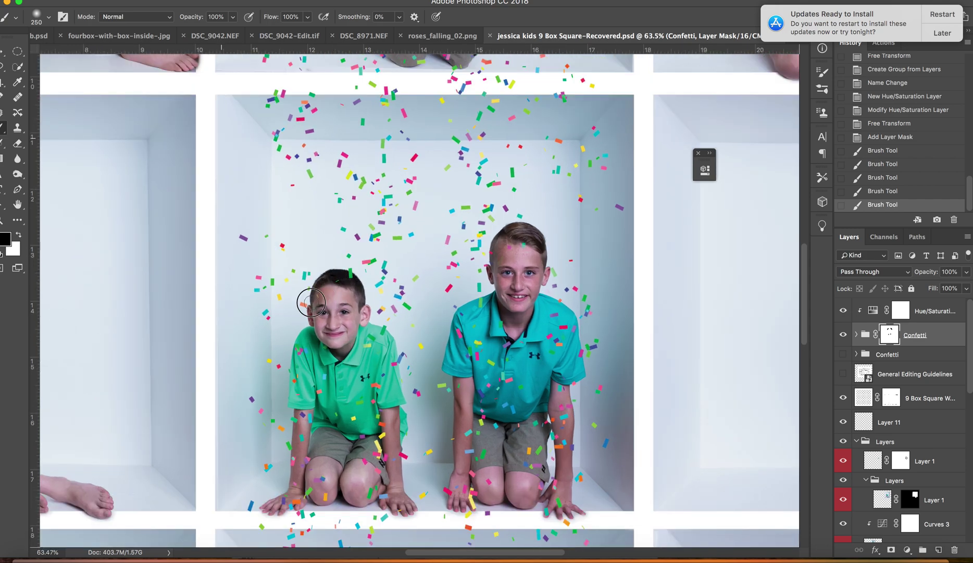
pyautogui.scroll(2, 313, 300)
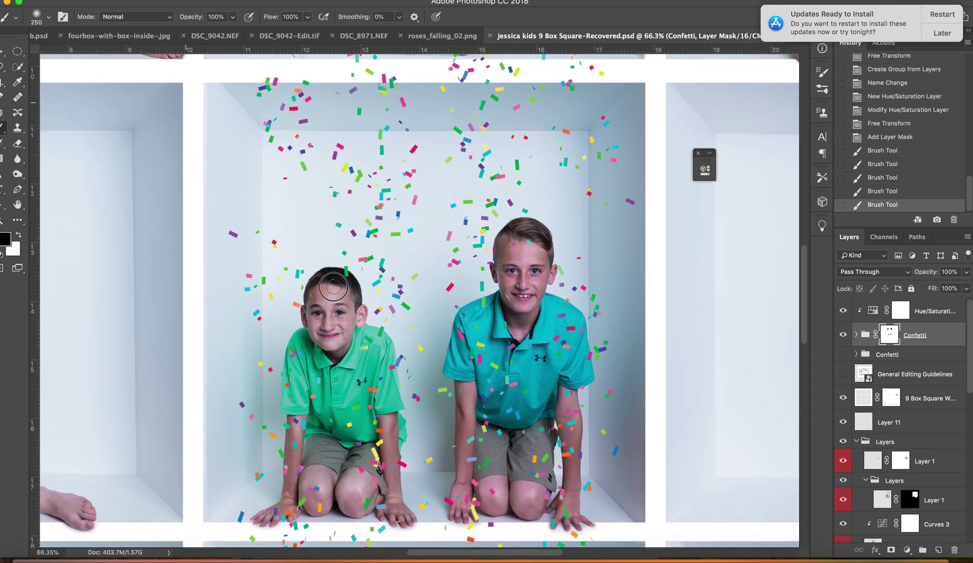
pyautogui.scroll(1, 337, 286)
pyautogui.click(528, 249)
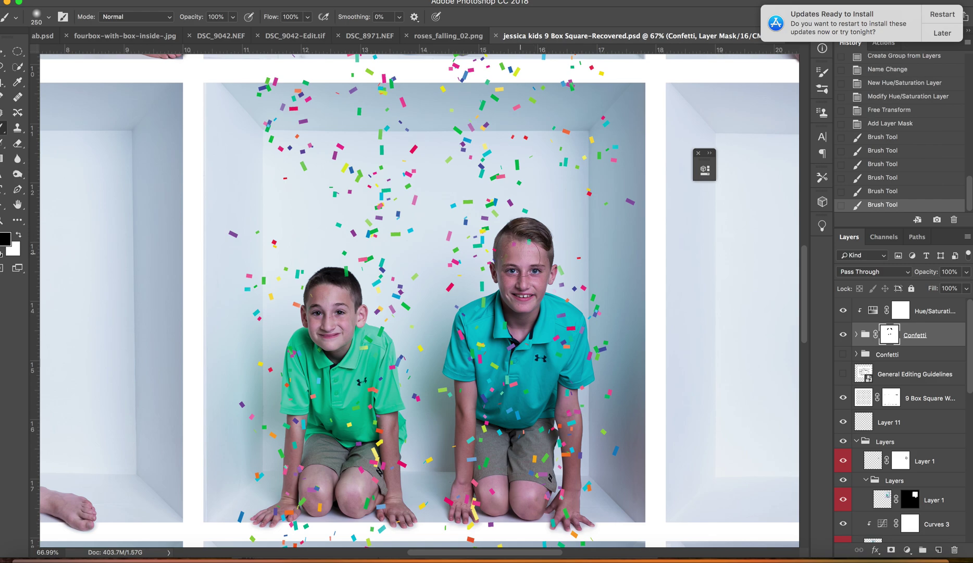
pyautogui.click(552, 245)
pyautogui.click(527, 238)
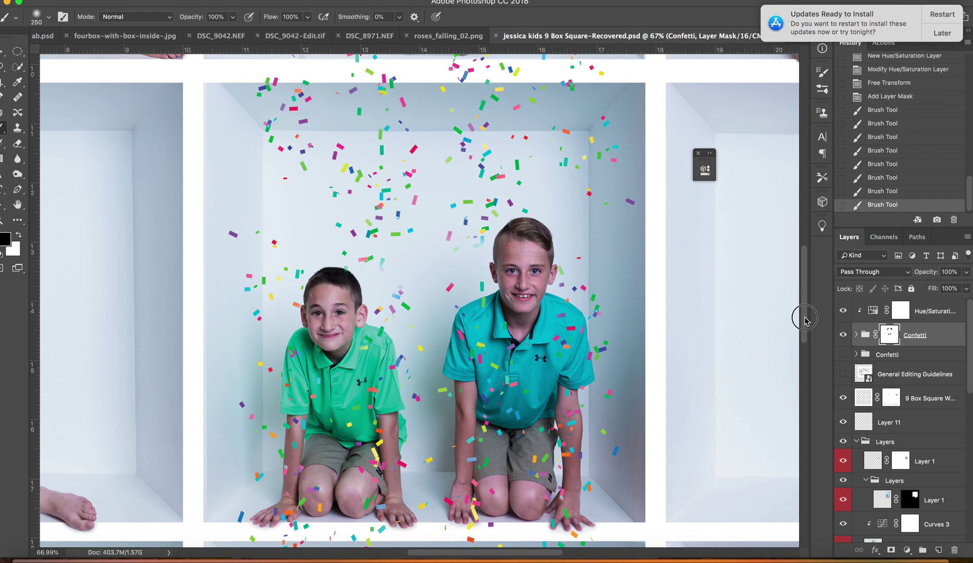
pyautogui.moveTo(804, 317); pyautogui.dragTo(800, 398)
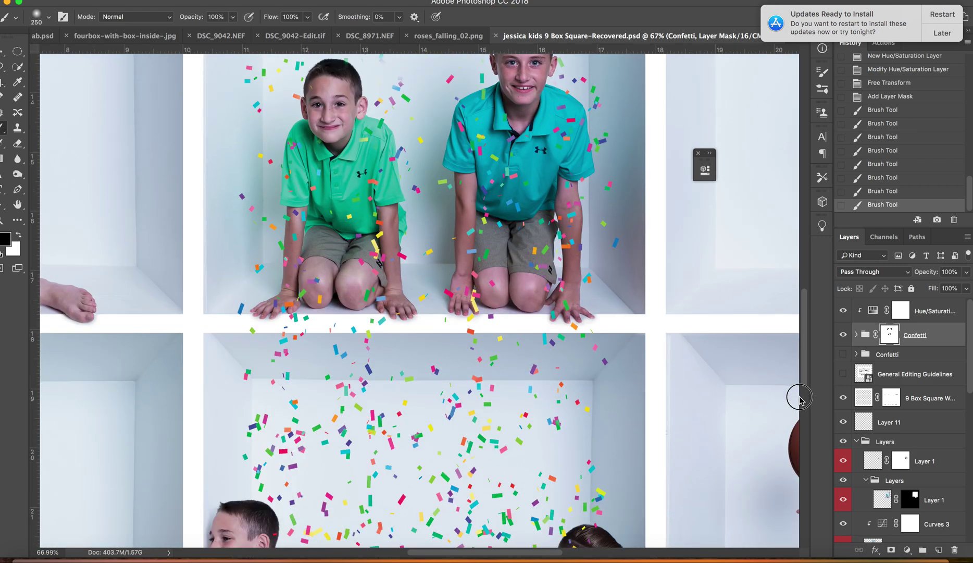
# Step: Mask confetti off the seated boy, the teal-shirt boy, and the stray pieces below the grid
pyautogui.scroll(-5, 799, 399)
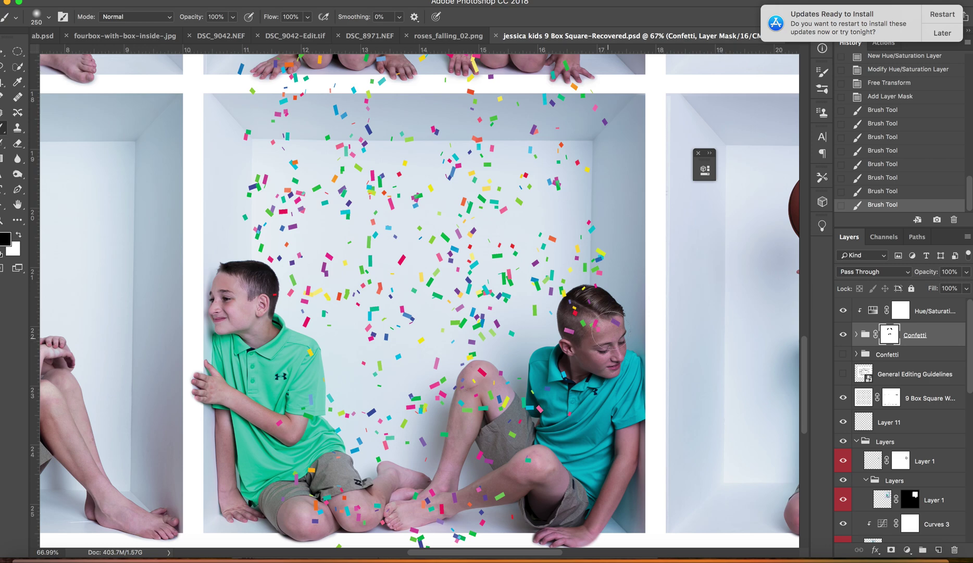
pyautogui.moveTo(611, 329); pyautogui.dragTo(607, 329)
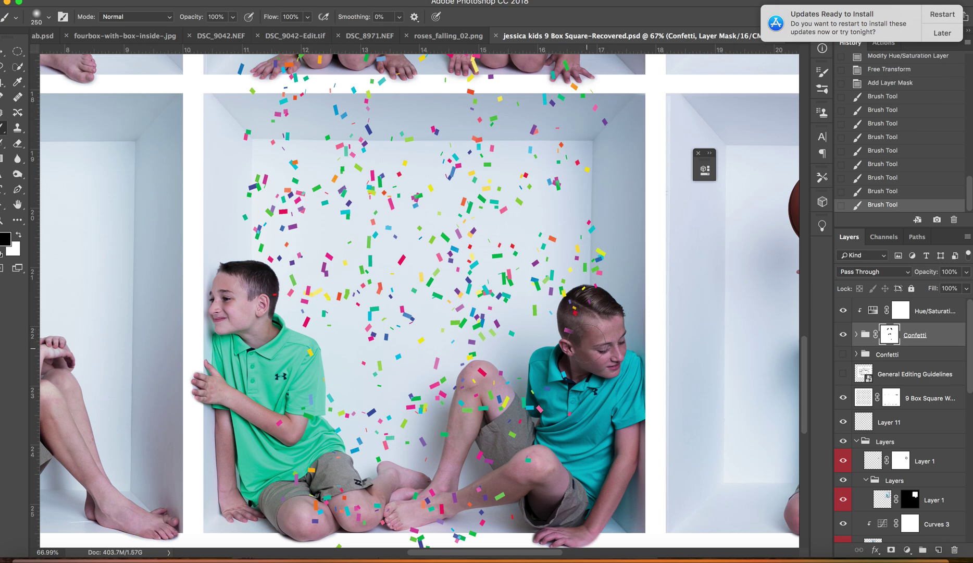
pyautogui.click(583, 360)
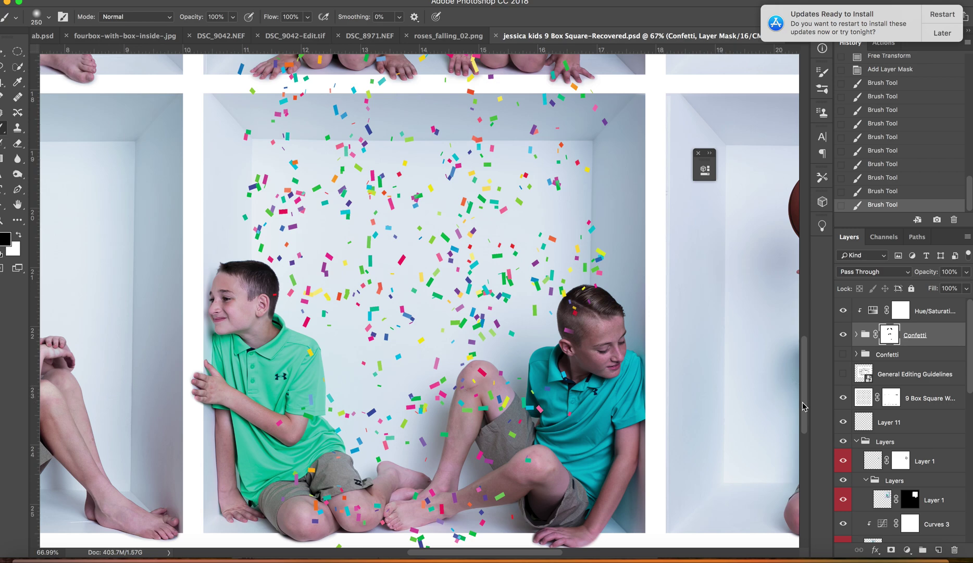
pyautogui.moveTo(803, 407); pyautogui.dragTo(804, 441)
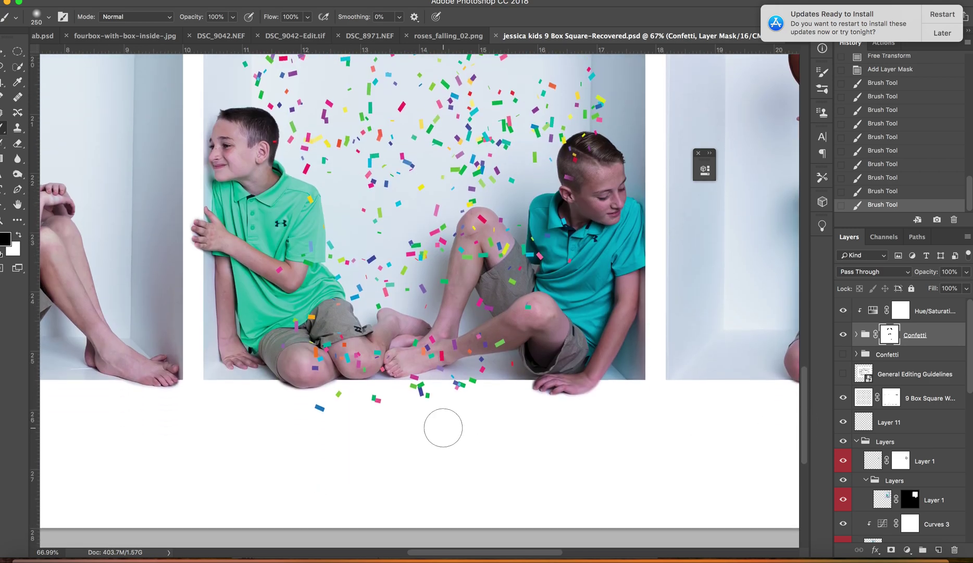
pyautogui.moveTo(293, 424)
pyautogui.mouseDown()
pyautogui.moveTo(358, 393)
pyautogui.moveTo(329, 408)
pyautogui.moveTo(475, 393)
pyautogui.moveTo(375, 404)
pyautogui.mouseUp()
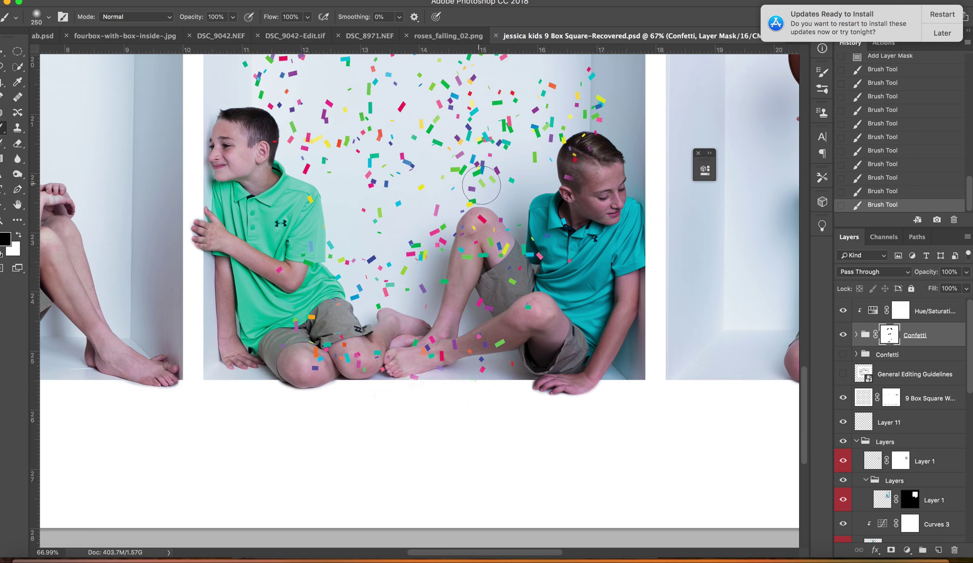
pyautogui.click(271, 142)
pyautogui.moveTo(805, 400); pyautogui.dragTo(804, 387)
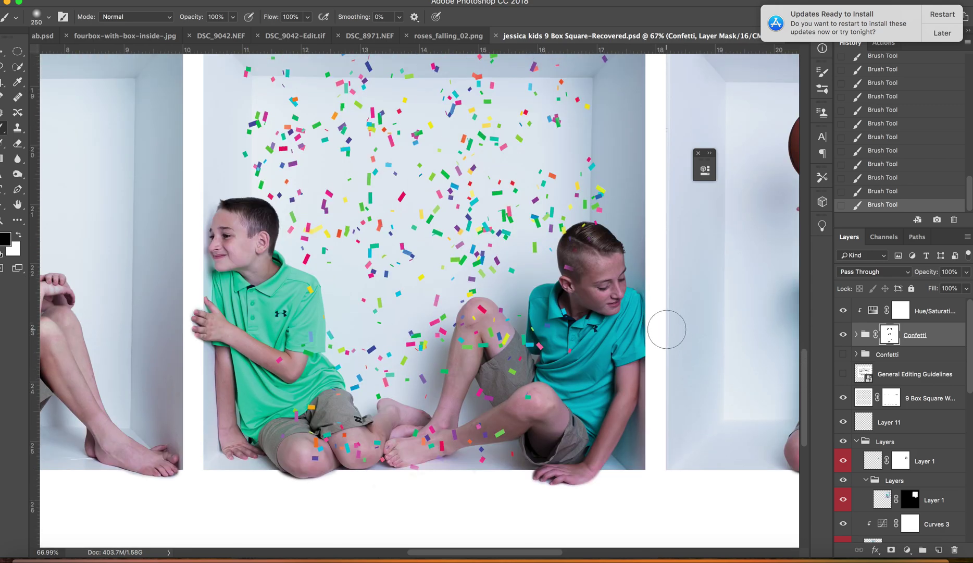
pyautogui.moveTo(568, 262); pyautogui.dragTo(567, 259)
pyautogui.scroll(-5, 593, 275)
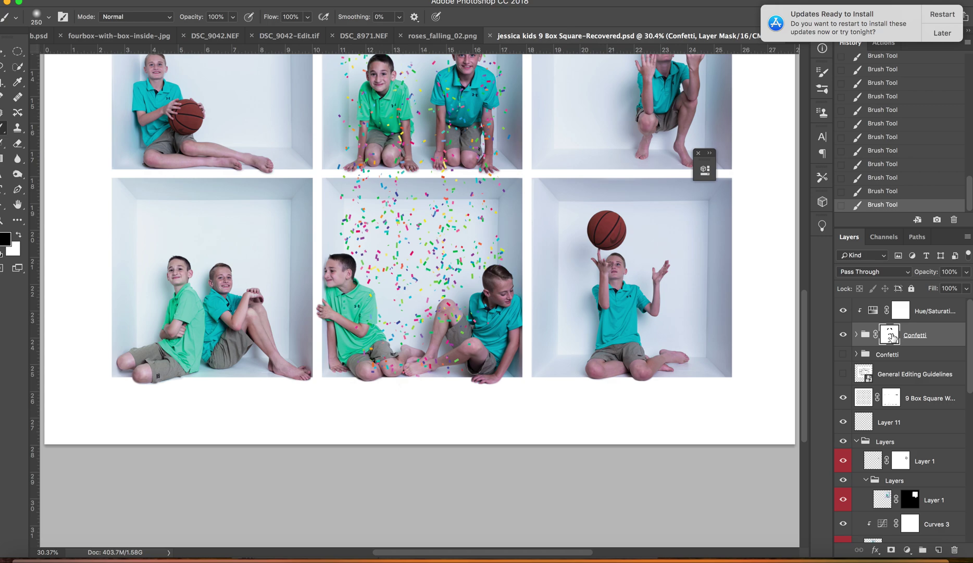
# Step: Free-transform the Confetti mask, nudging it right and down and widening it to span the middle column (97.76% × 98.40%)
pyautogui.press('super+t')
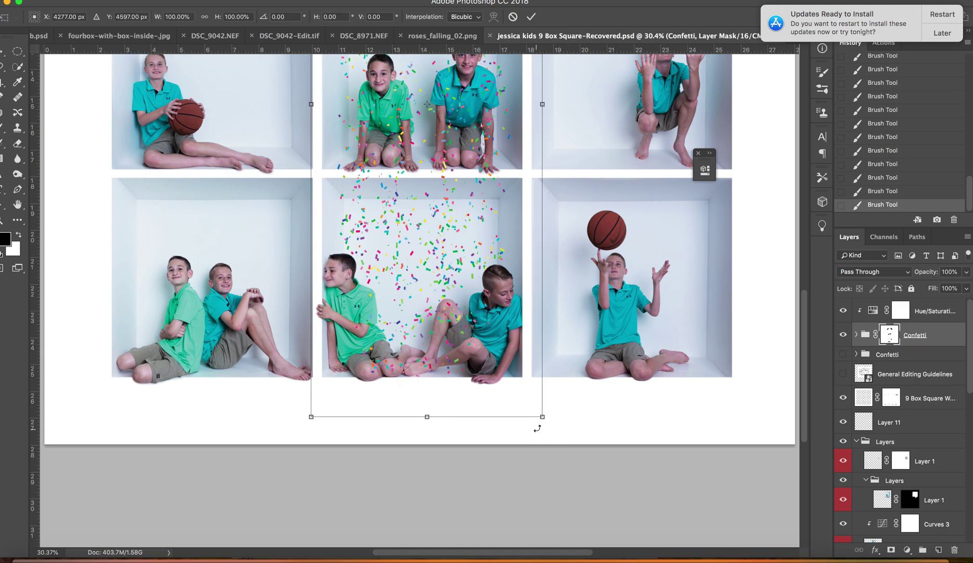
pyautogui.moveTo(542, 416); pyautogui.dragTo(501, 424)
pyautogui.moveTo(538, 99); pyautogui.dragTo(519, 104)
pyautogui.moveTo(494, 140); pyautogui.dragTo(502, 150)
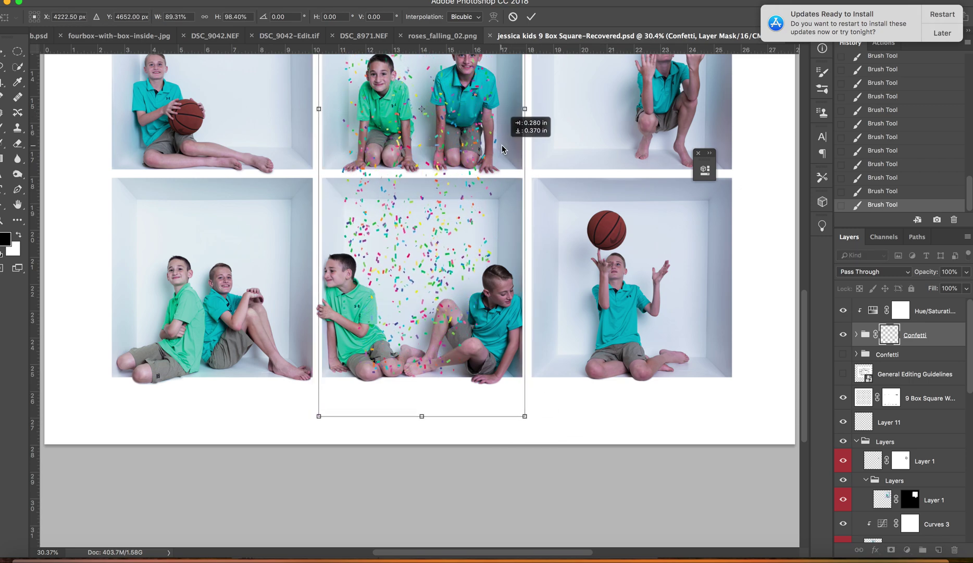
pyautogui.moveTo(525, 108); pyautogui.dragTo(539, 109)
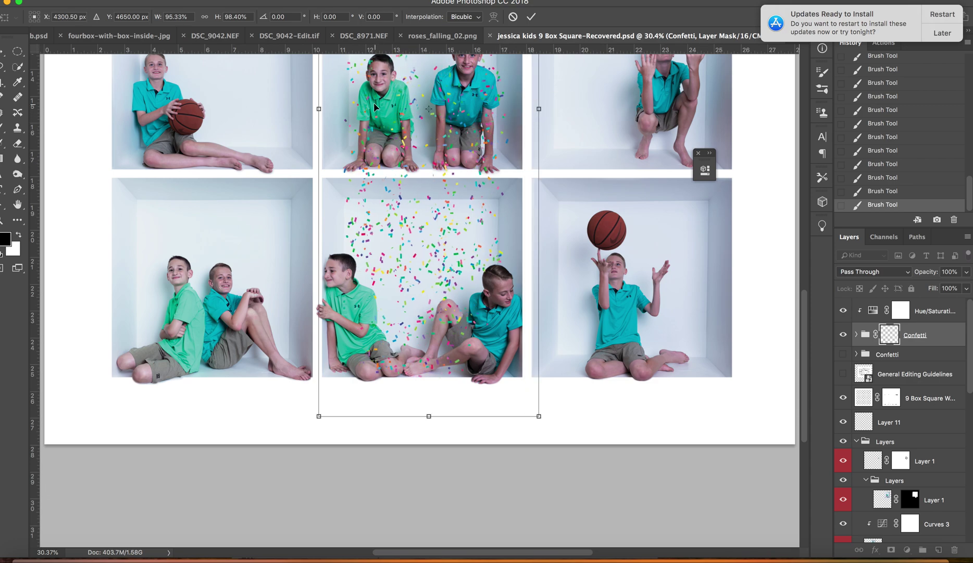
pyautogui.moveTo(318, 109); pyautogui.dragTo(314, 112)
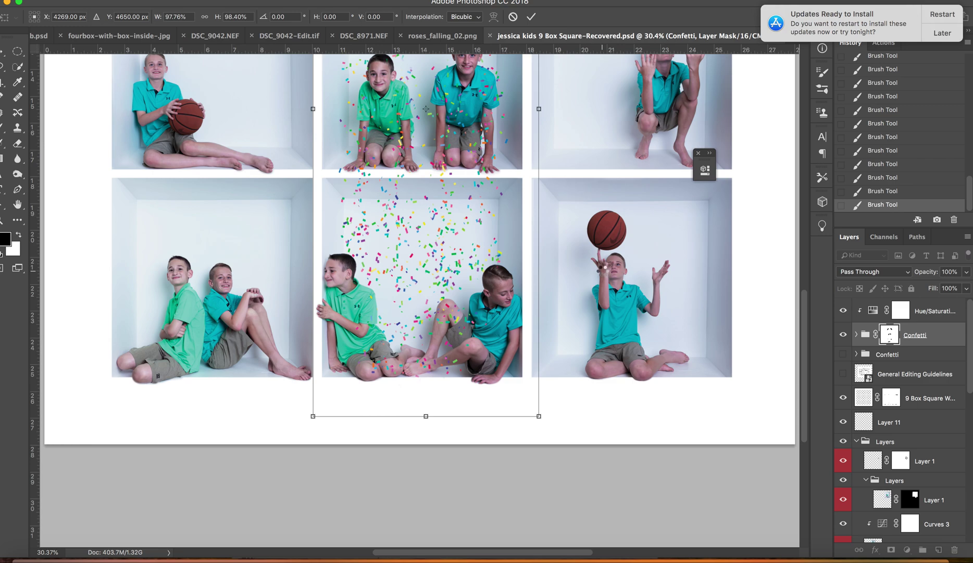
pyautogui.press('Return')
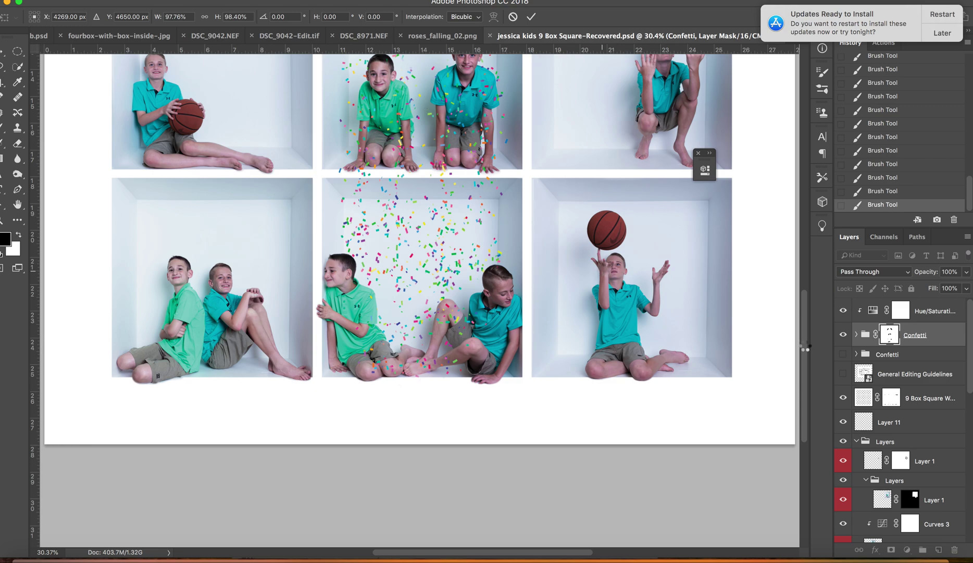
pyautogui.moveTo(804, 350); pyautogui.dragTo(810, 311)
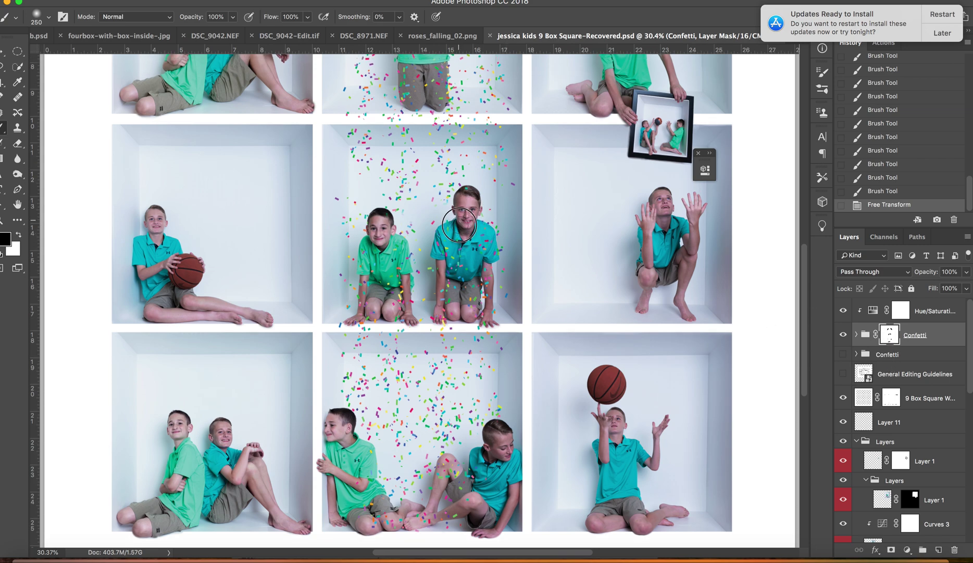
# Step: Paint the confetti off the right boy's face in the centre photo
pyautogui.click(466, 196)
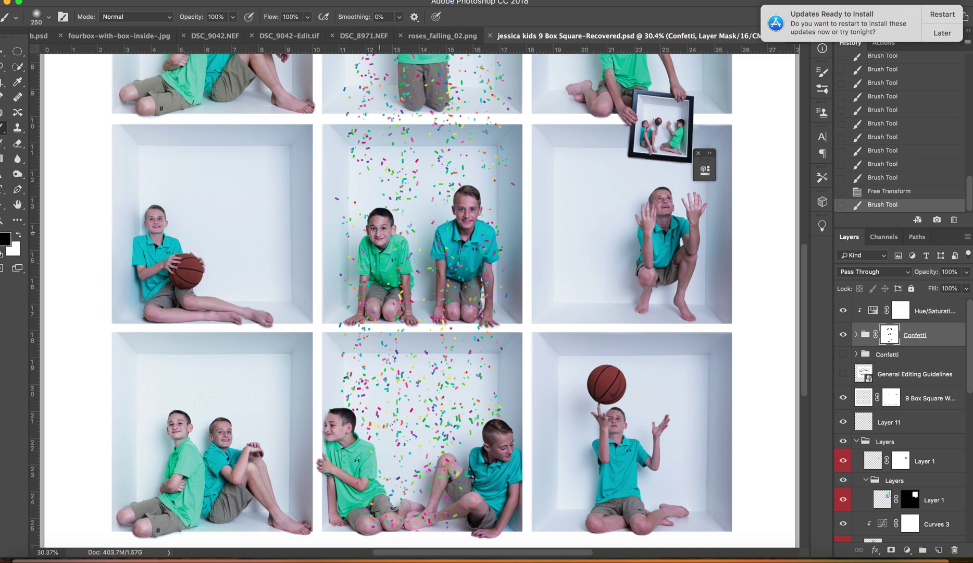
pyautogui.scroll(-3, 528, 207)
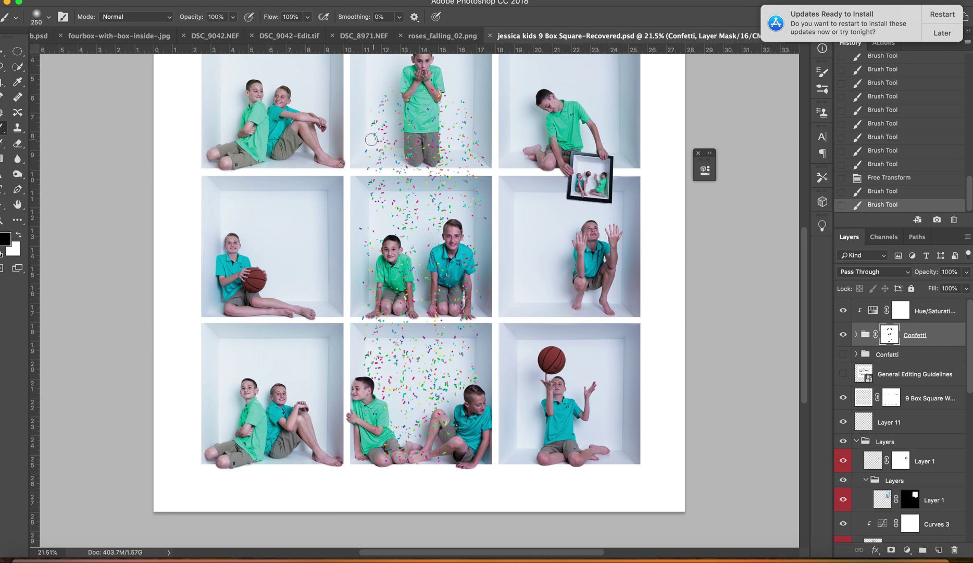
pyautogui.press(']')
pyautogui.press(']')
pyautogui.press(']')
pyautogui.press(']')
pyautogui.press(']')
pyautogui.press(']')
pyautogui.press(']')
# Step: With a 900 px brush, mask out the confetti along the top of the top-middle photo
pyautogui.moveTo(369, 104); pyautogui.dragTo(376, 91)
pyautogui.click(375, 91)
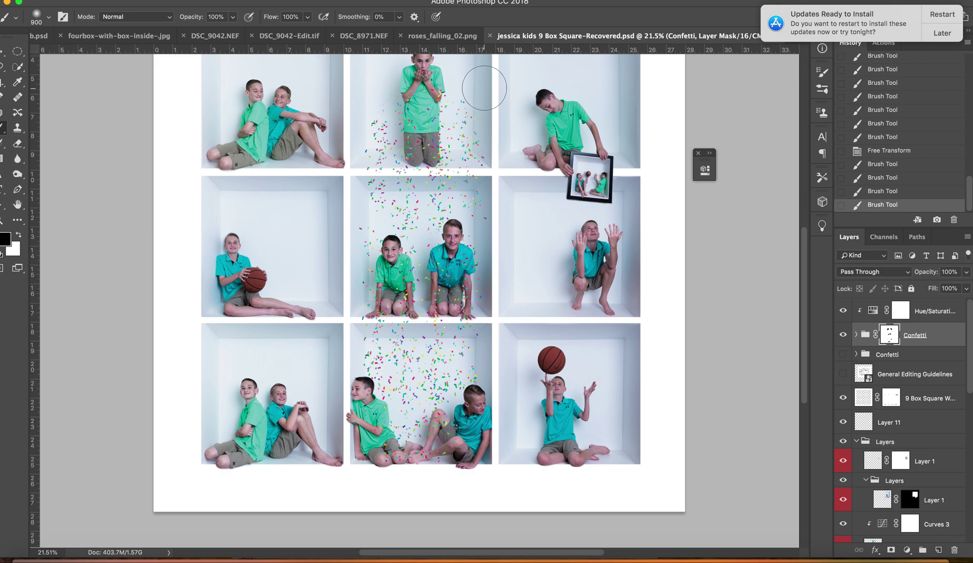
pyautogui.click(463, 91)
pyautogui.click(463, 91)
pyautogui.click(382, 89)
pyautogui.click(382, 90)
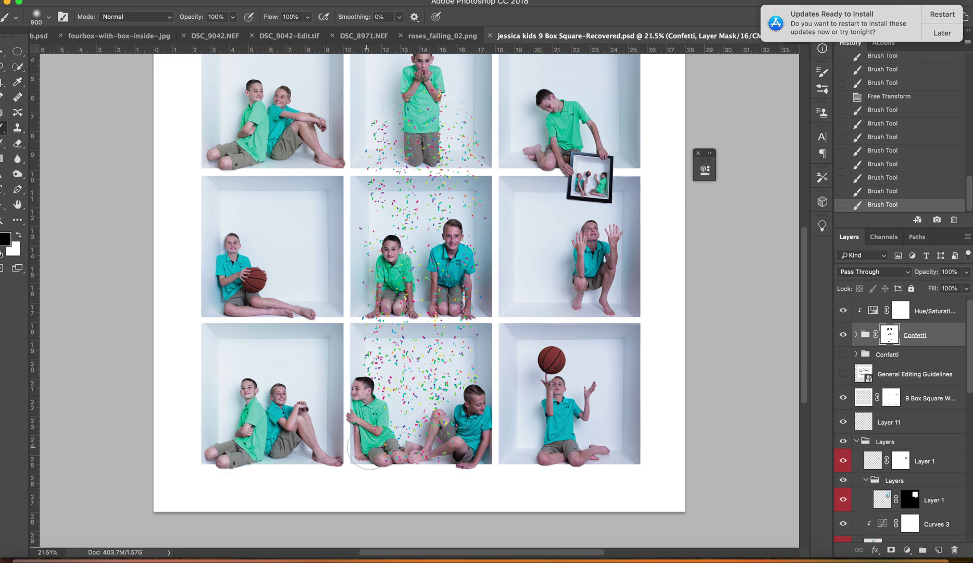
pyautogui.click(856, 334)
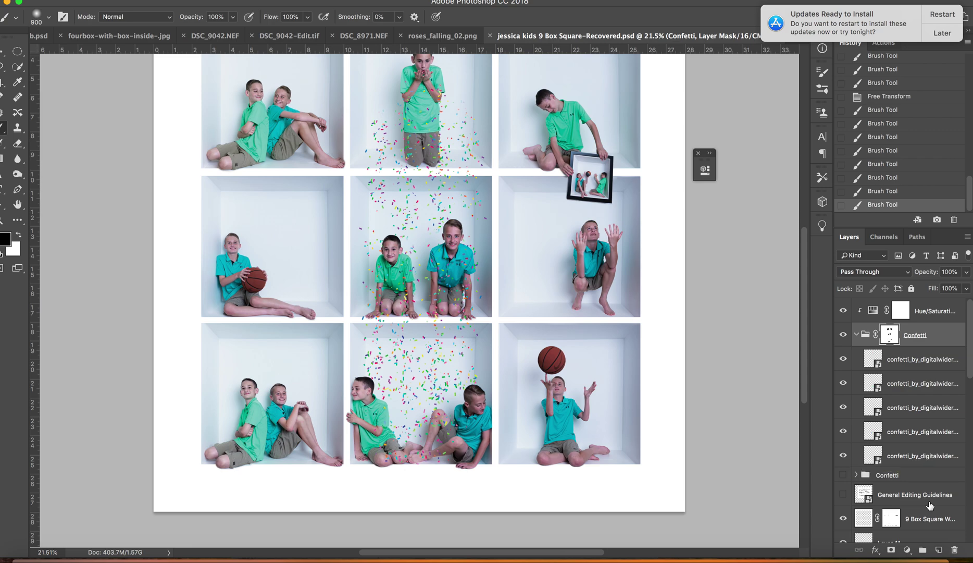
# Step: Select the Confetti group itself rather than its mask and open its Blending Options
pyautogui.click(856, 335)
pyautogui.scroll(-2, 673, 322)
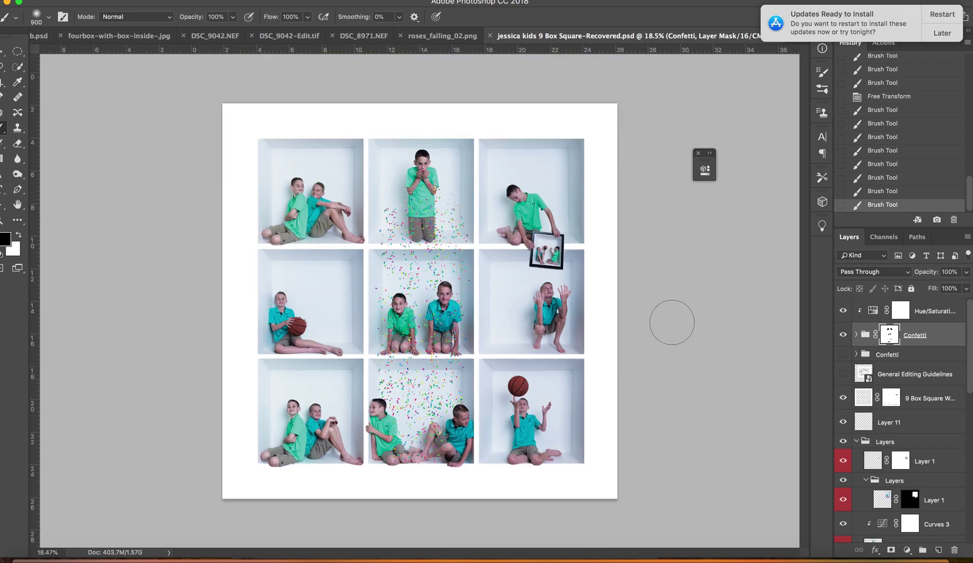
pyautogui.scroll(4, 672, 322)
pyautogui.scroll(3, 672, 322)
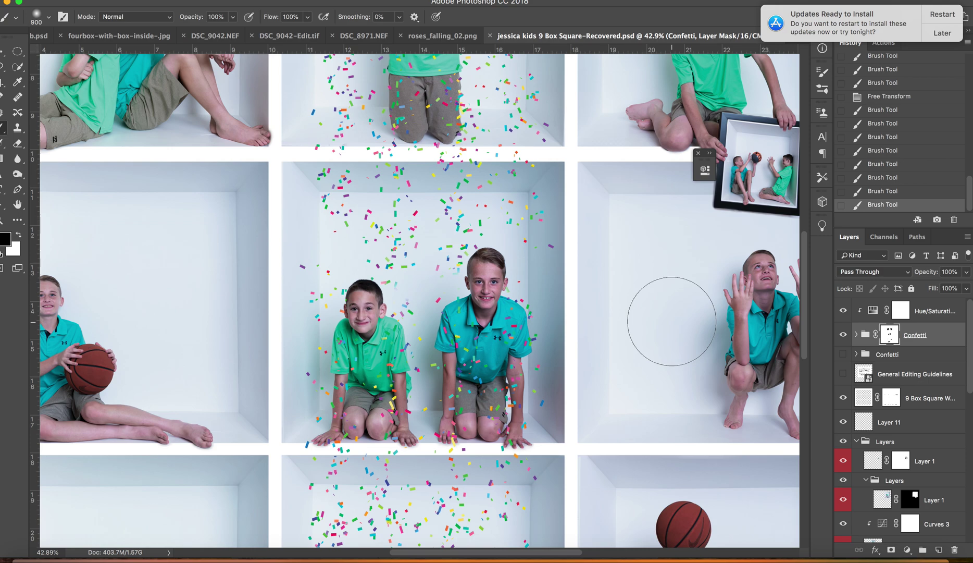
pyautogui.click(863, 336)
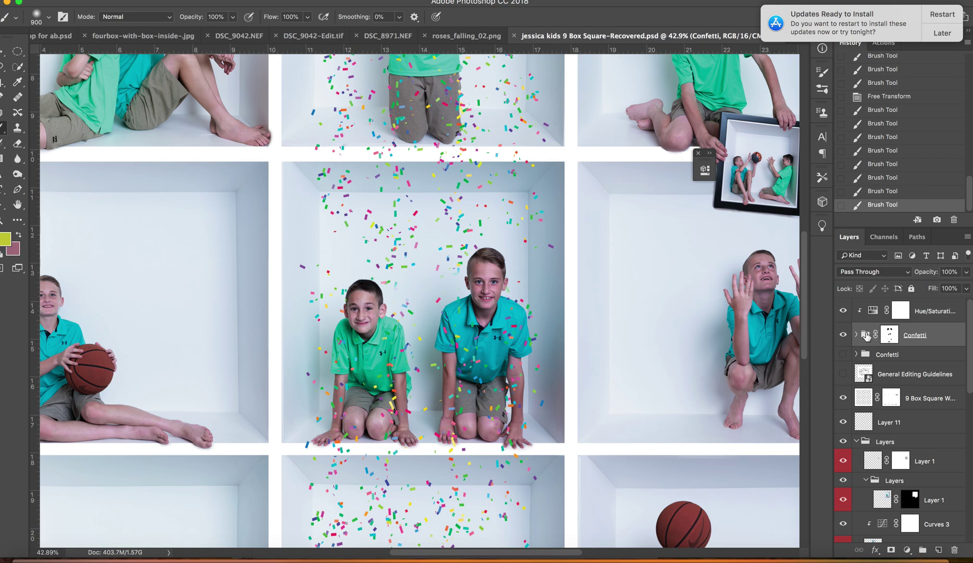
pyautogui.rightClick(865, 336)
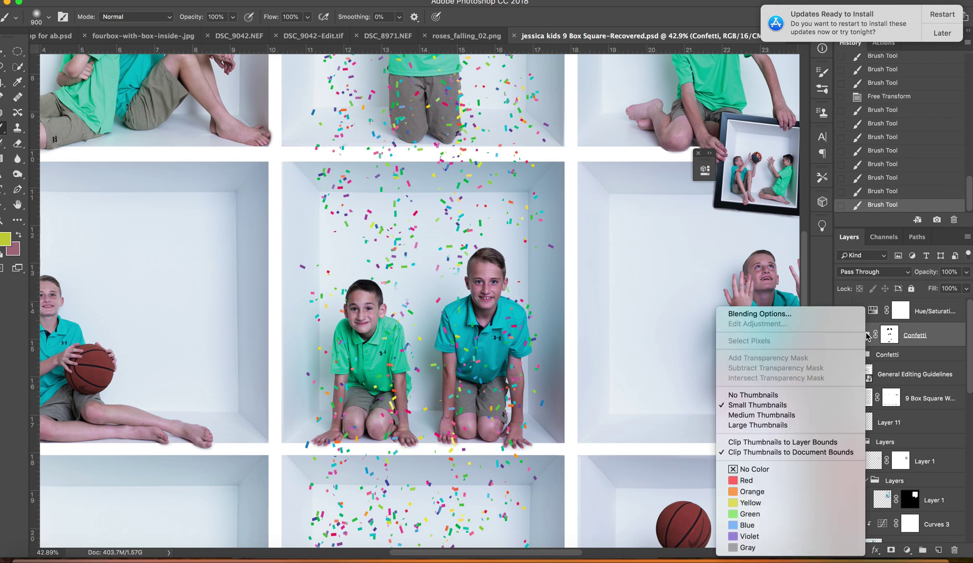
pyautogui.click(865, 336)
pyautogui.rightClick(864, 338)
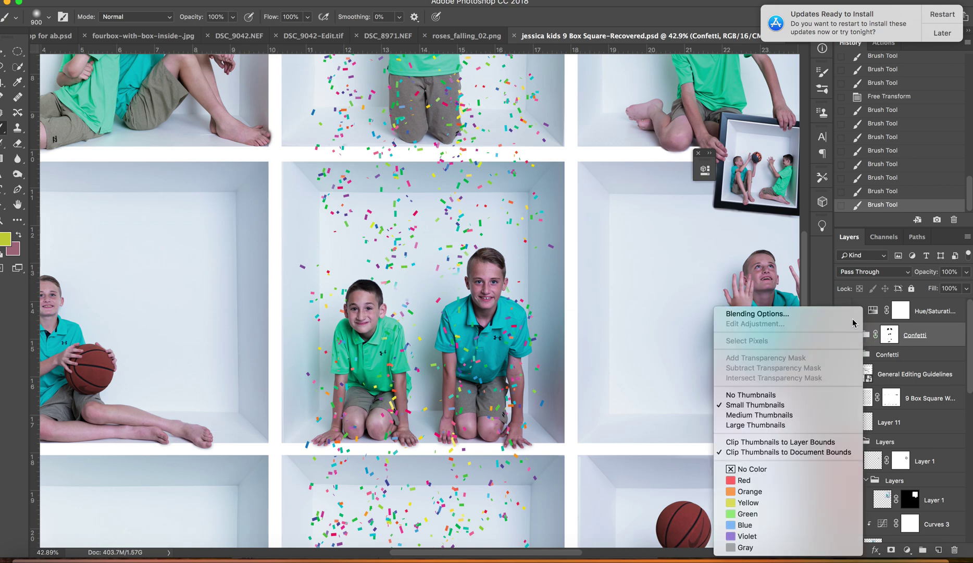
pyautogui.click(848, 316)
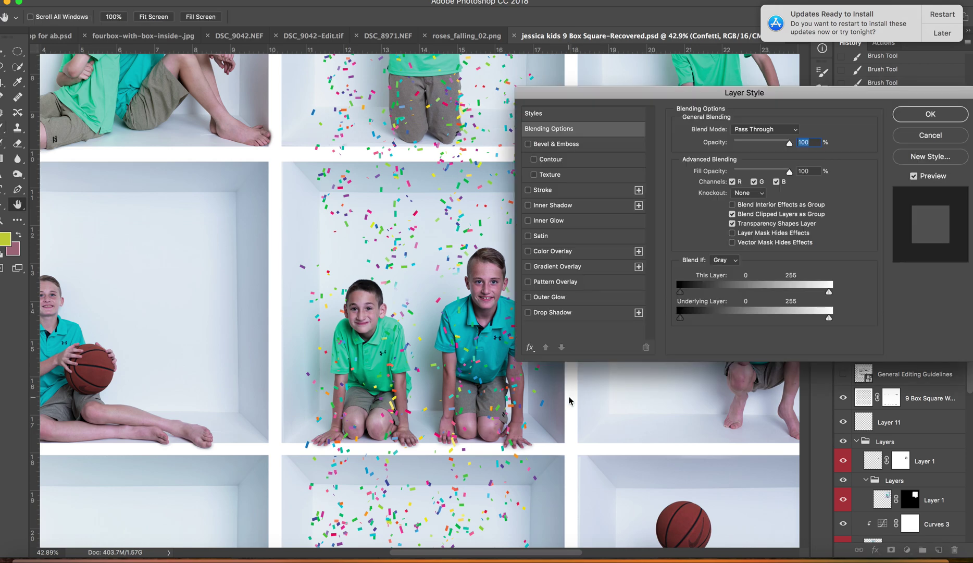
# Step: Add a drop shadow with 8% opacity, 4% spread and 11 px distance
pyautogui.click(528, 312)
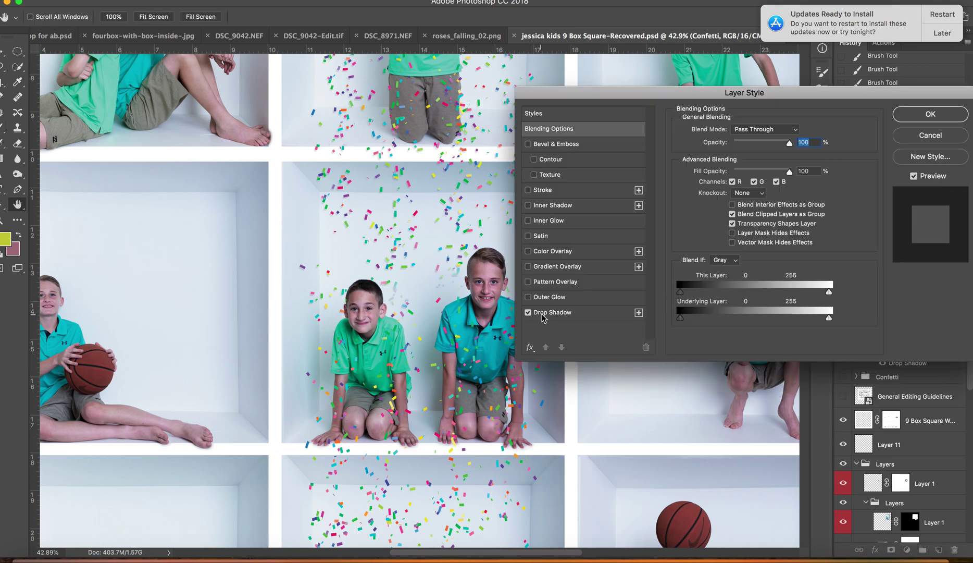
pyautogui.click(547, 319)
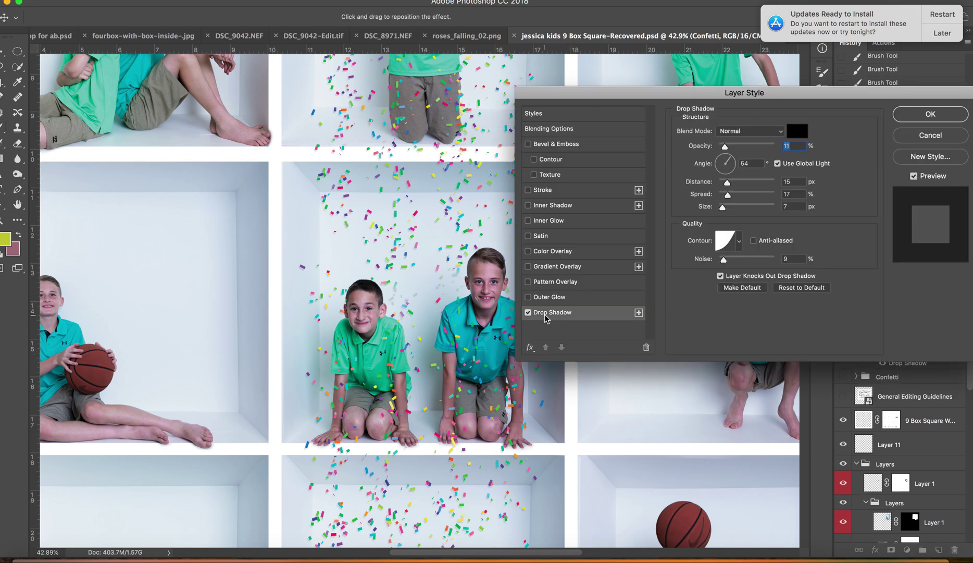
pyautogui.click(725, 148)
pyautogui.moveTo(725, 149); pyautogui.dragTo(723, 150)
pyautogui.click(728, 196)
pyautogui.moveTo(728, 198); pyautogui.dragTo(727, 185)
pyautogui.click(920, 115)
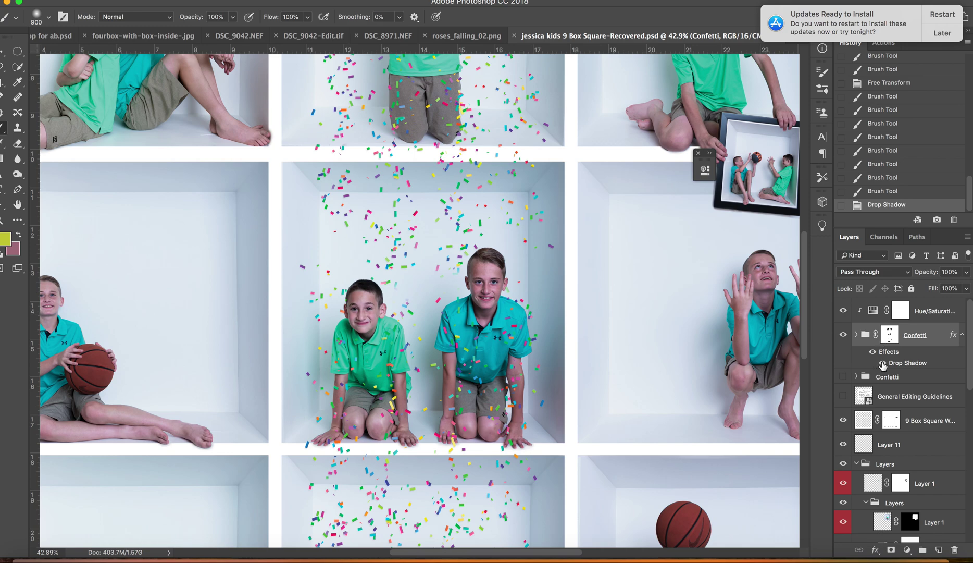
pyautogui.click(883, 363)
pyautogui.click(883, 364)
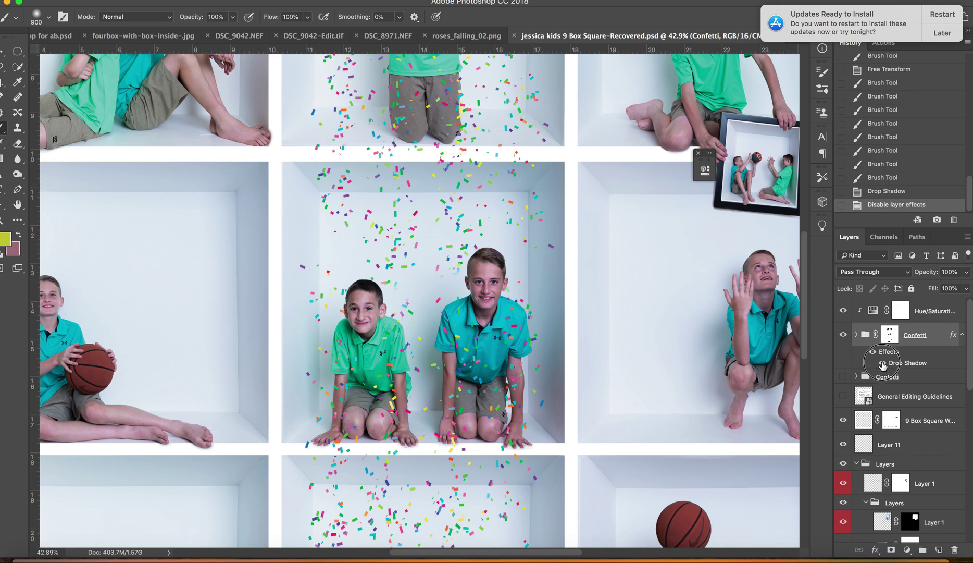
pyautogui.click(883, 364)
pyautogui.click(883, 364)
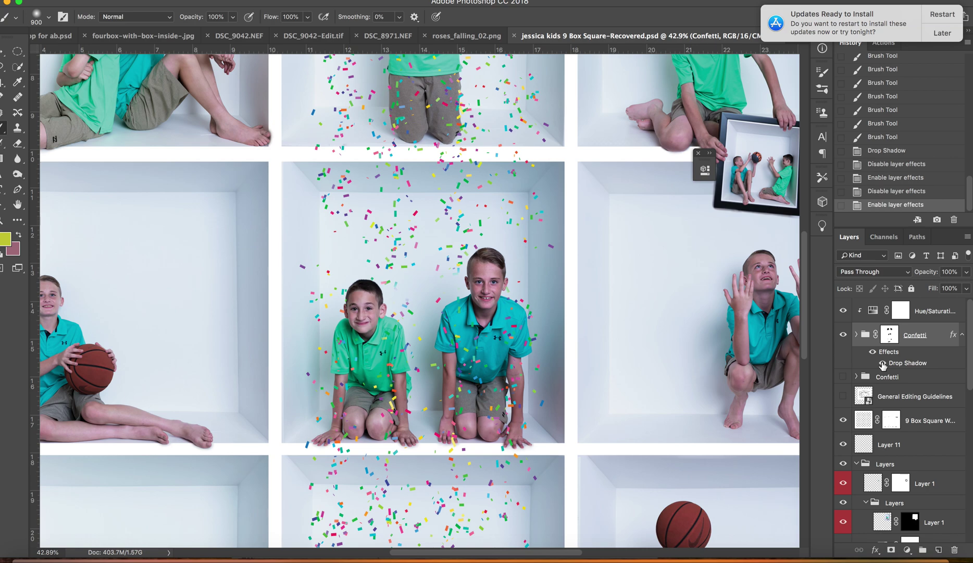
pyautogui.click(883, 363)
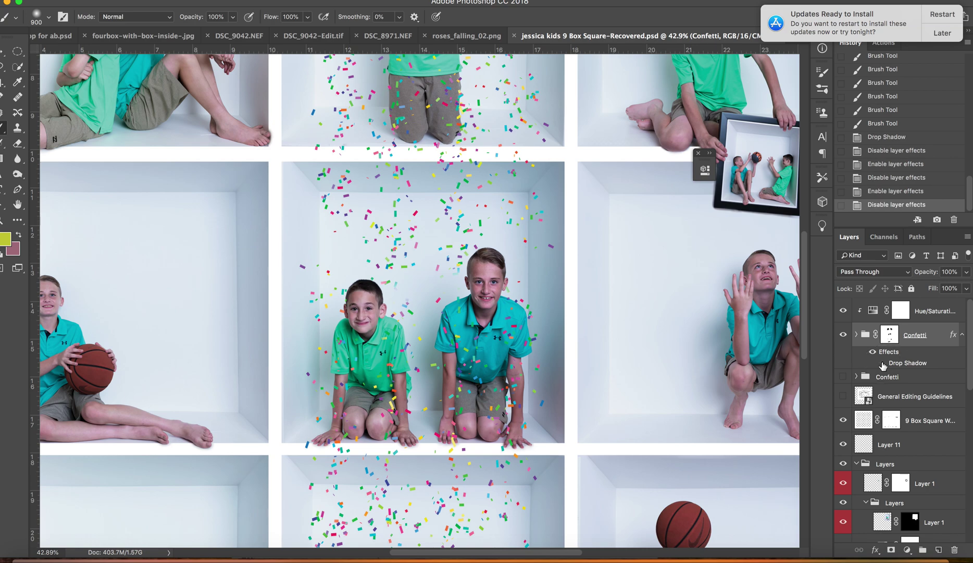
pyautogui.click(883, 364)
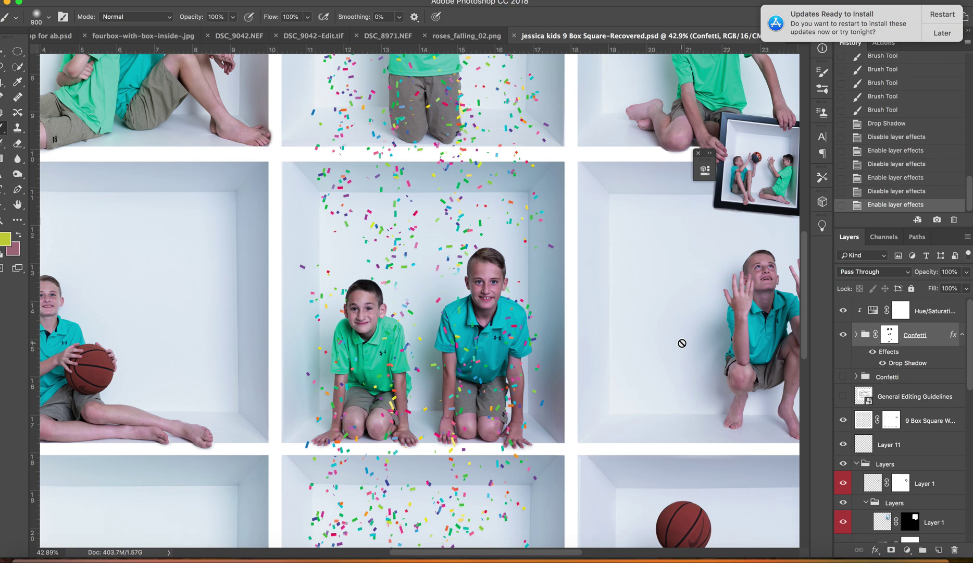
pyautogui.scroll(3, 682, 343)
pyautogui.scroll(-4, 682, 343)
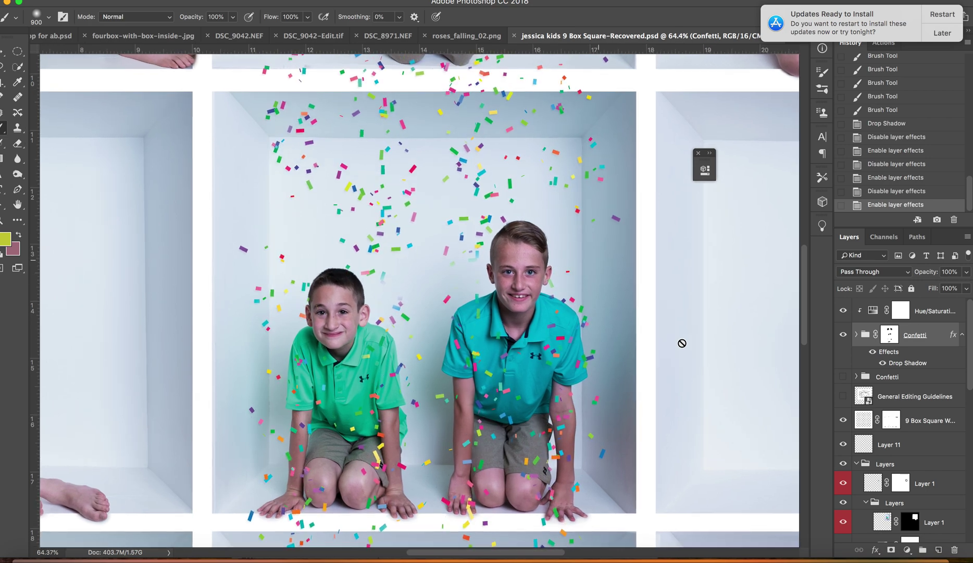
pyautogui.scroll(-4, 682, 343)
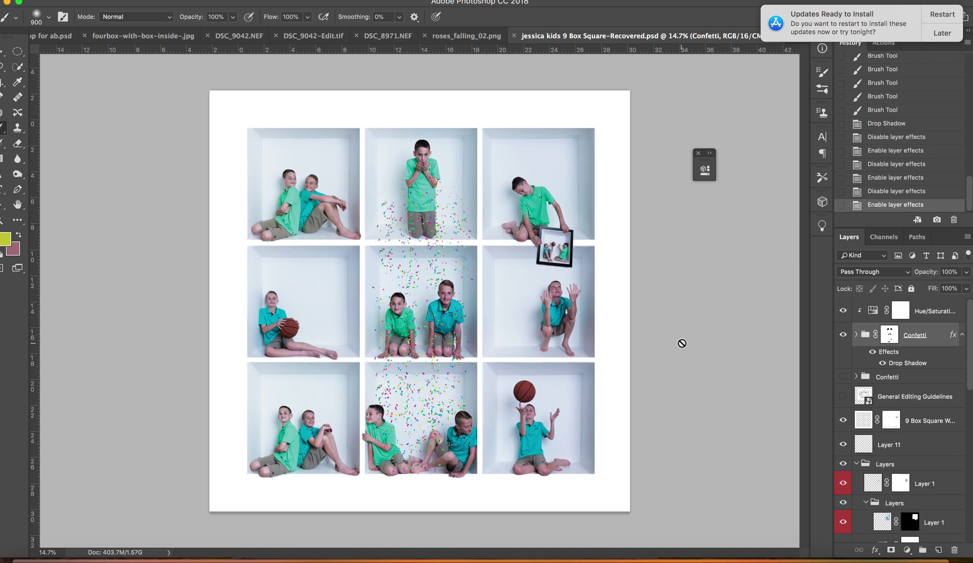
pyautogui.scroll(2, 682, 343)
pyautogui.scroll(2, 682, 343)
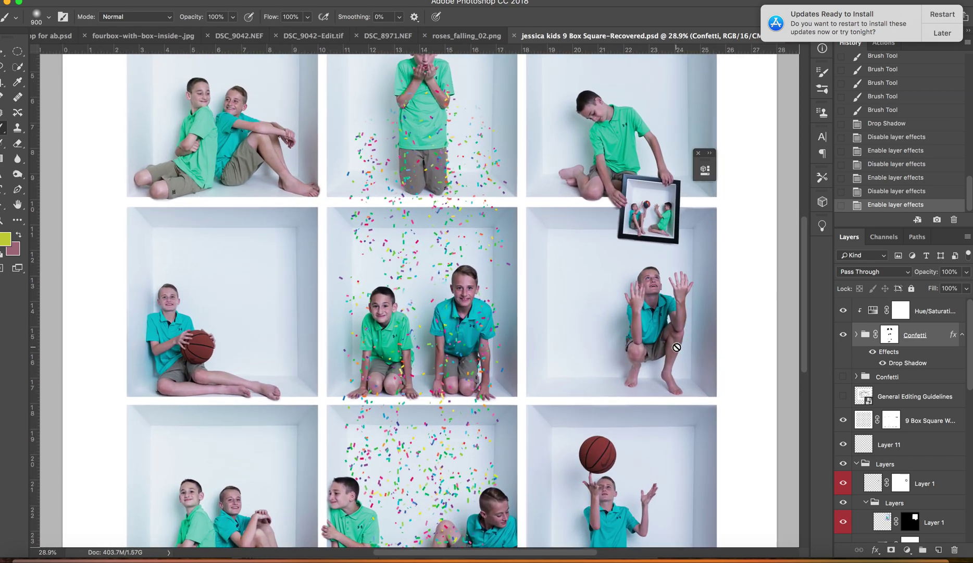
pyautogui.scroll(-2, 676, 343)
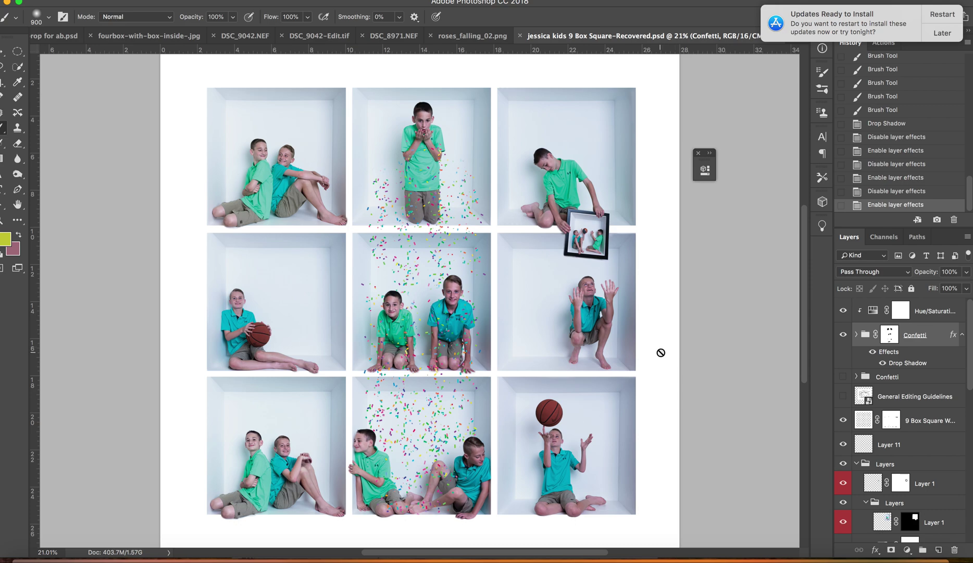